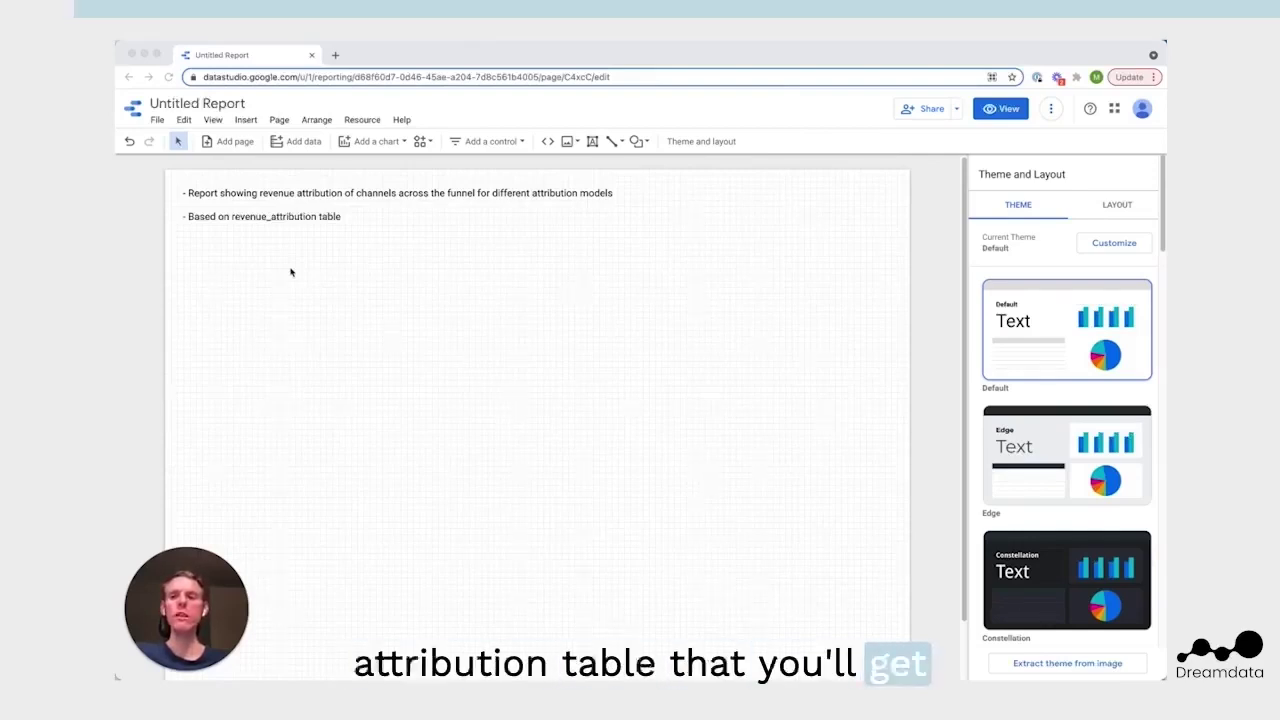
Add a pivot table to the report page.
click(380, 146)
click(357, 560)
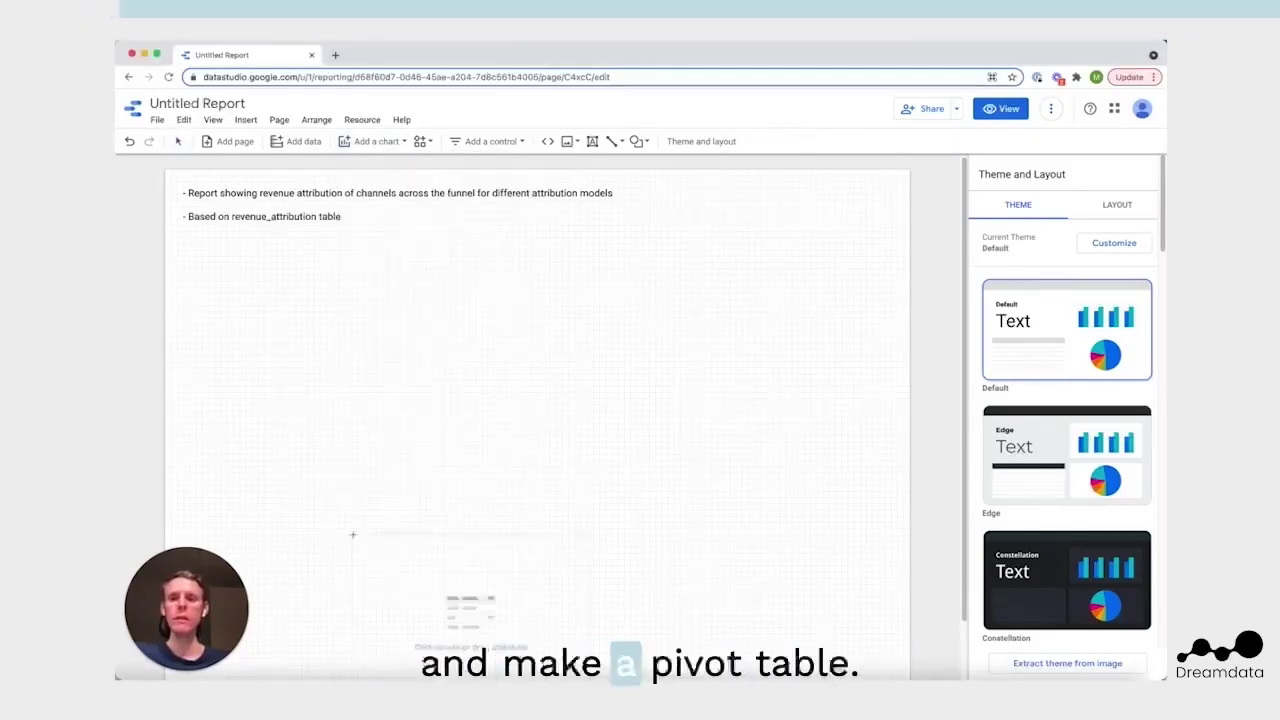
click(228, 346)
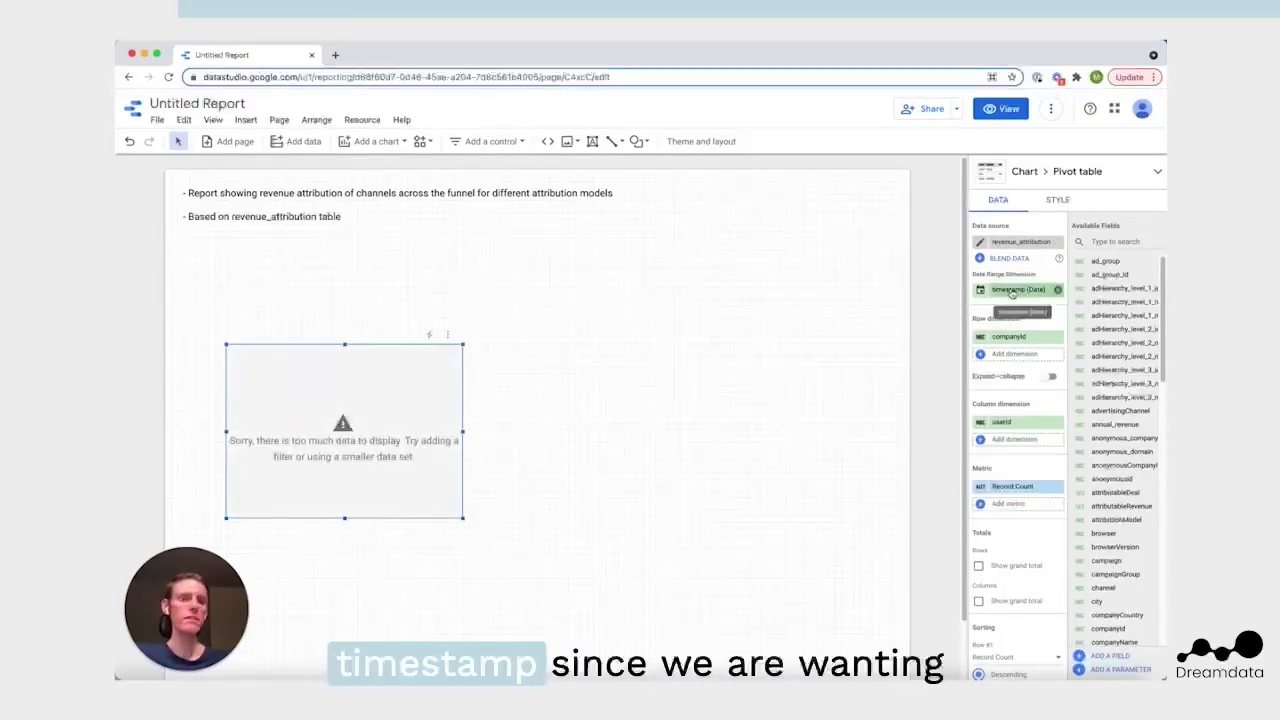
Use revenueTimestamp as the table's date range dimension and channel as its row dimension.
scroll(1163, 268, down, 10)
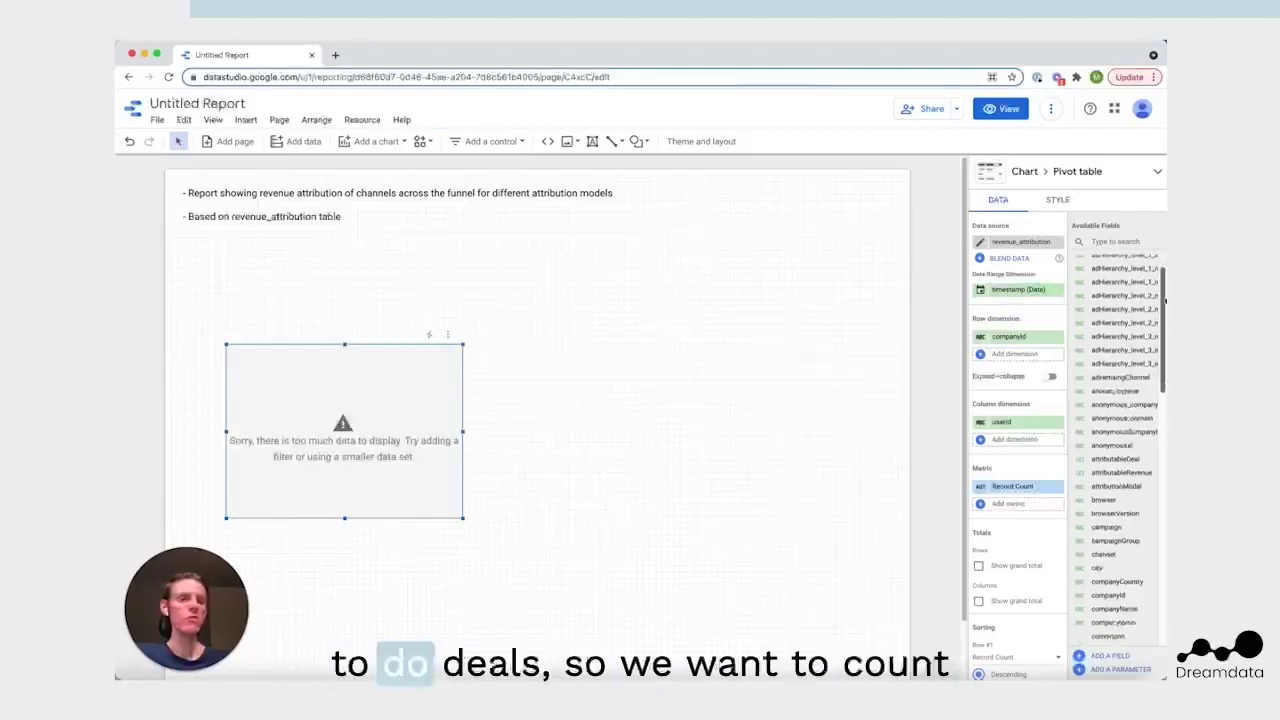
scroll(1115, 450, down, 5)
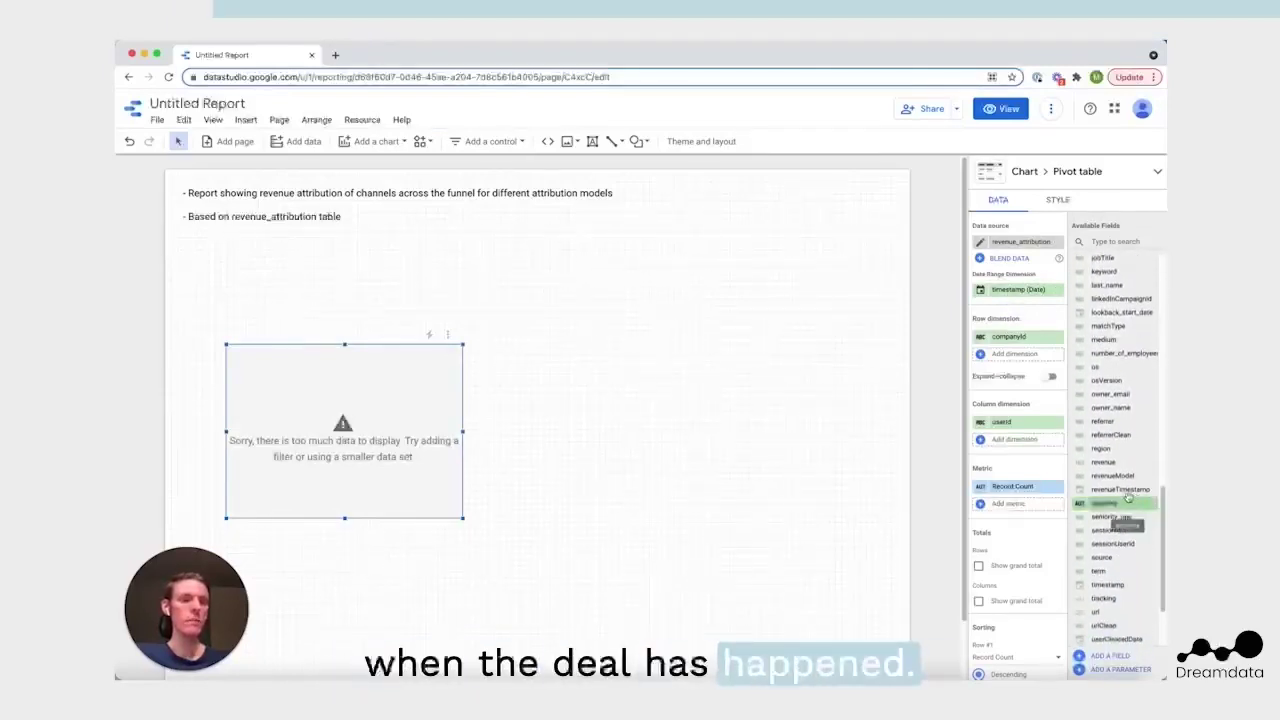
drag(1122, 494, 1033, 305)
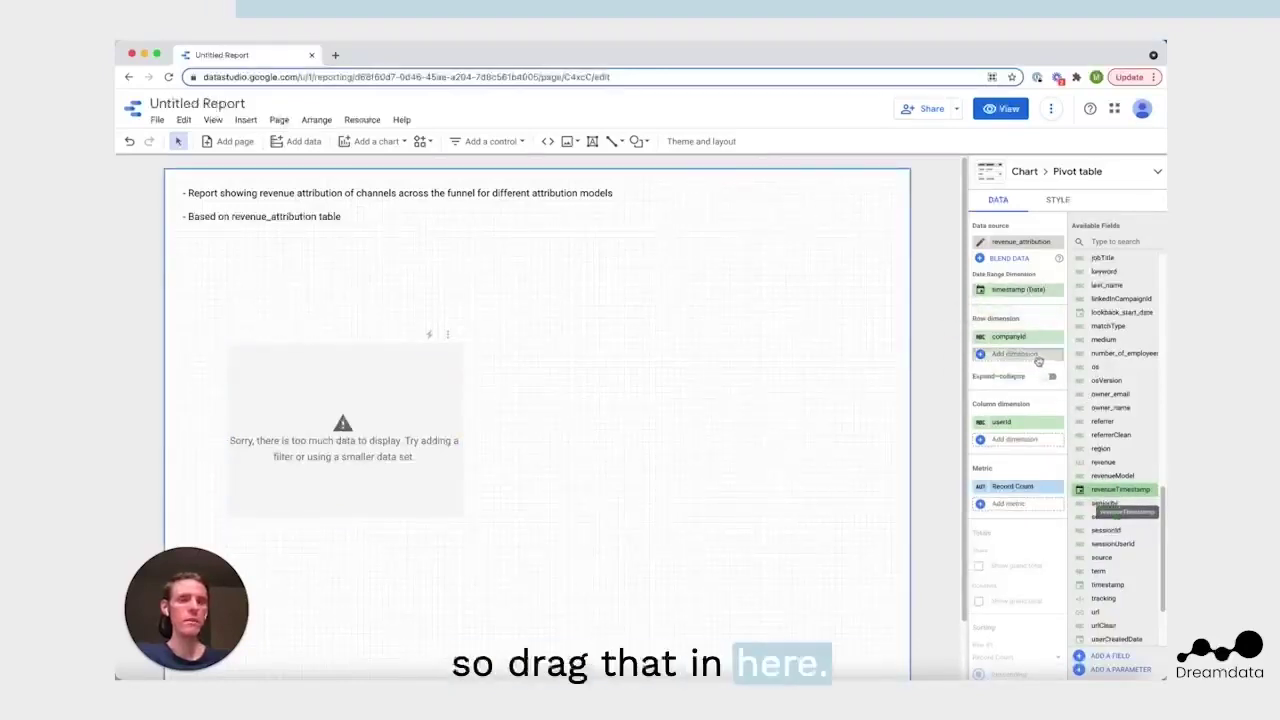
drag(1038, 361, 1020, 289)
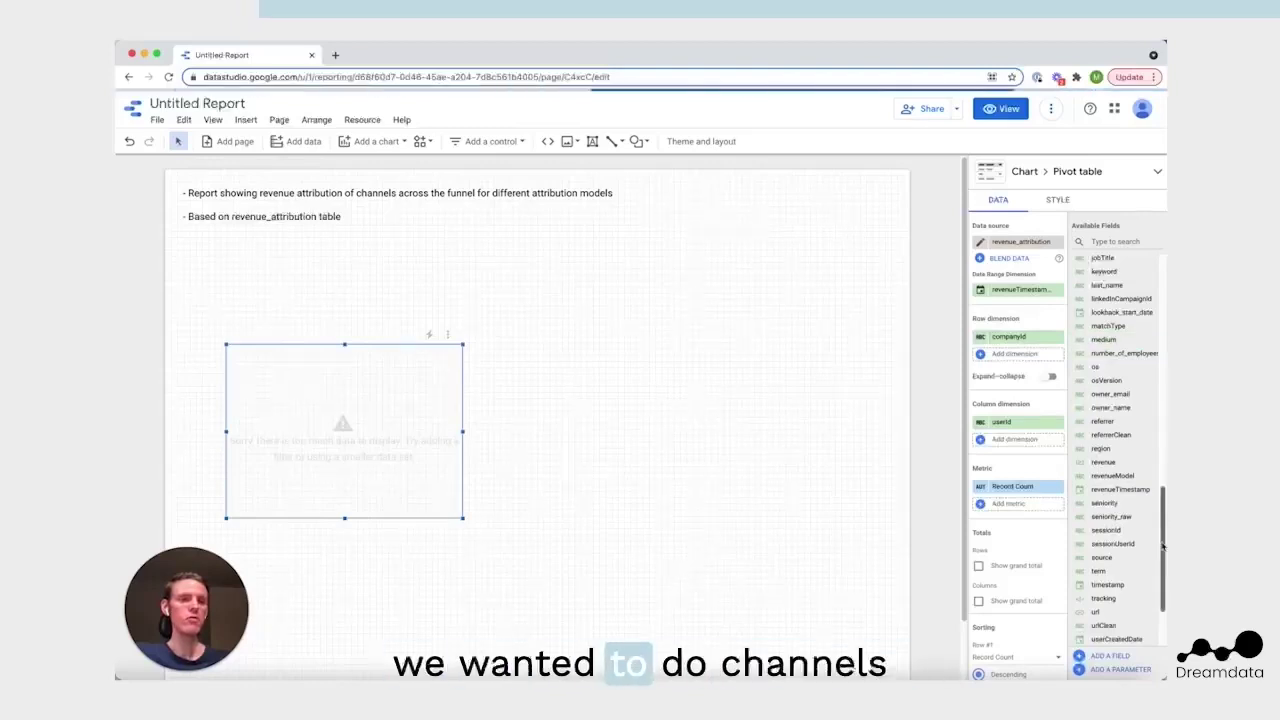
scroll(1162, 546, up, 5)
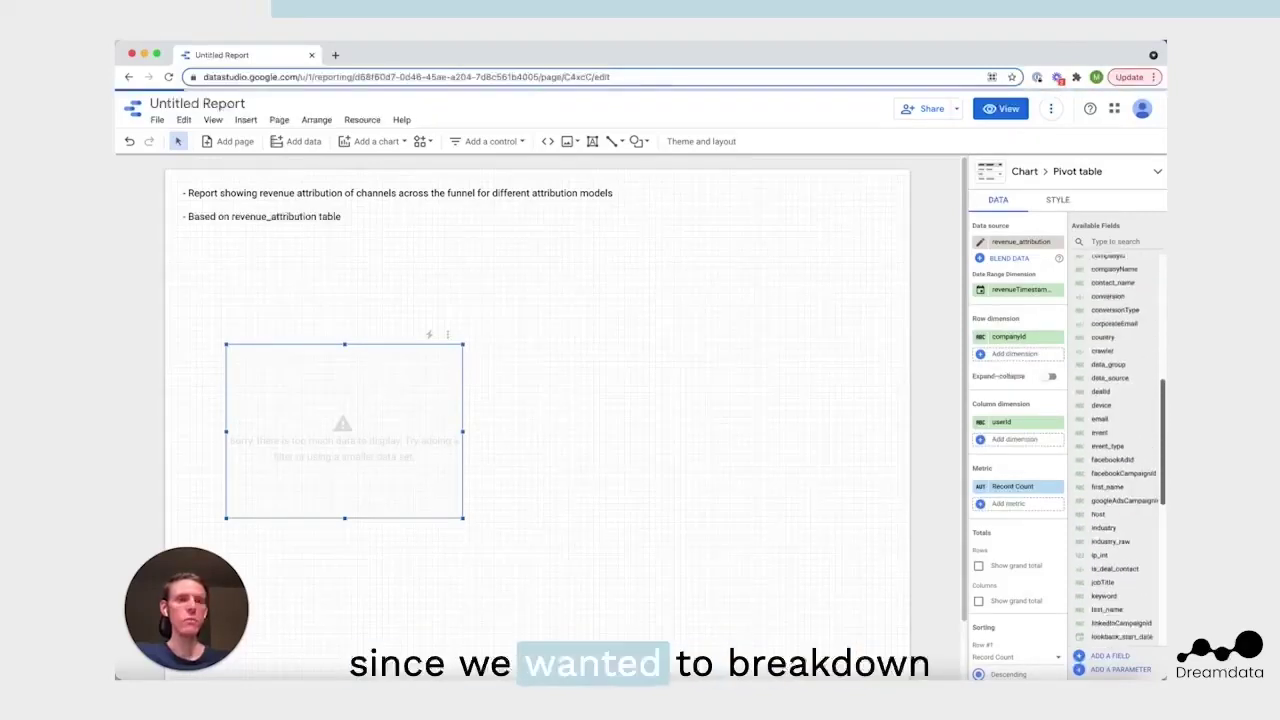
scroll(1162, 546, up, 2)
drag(1105, 301, 1010, 337)
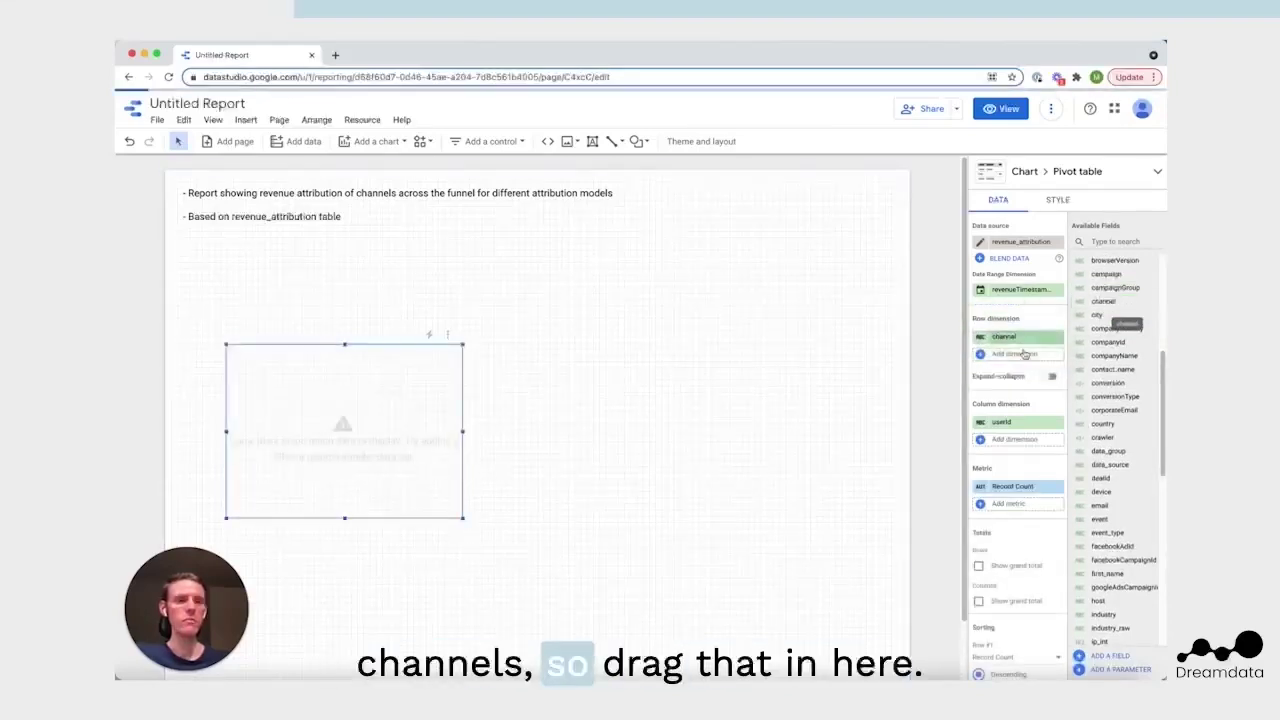
Replace userId in the columns with revenueModel, then attributionModel, as column dimensions.
click(1058, 423)
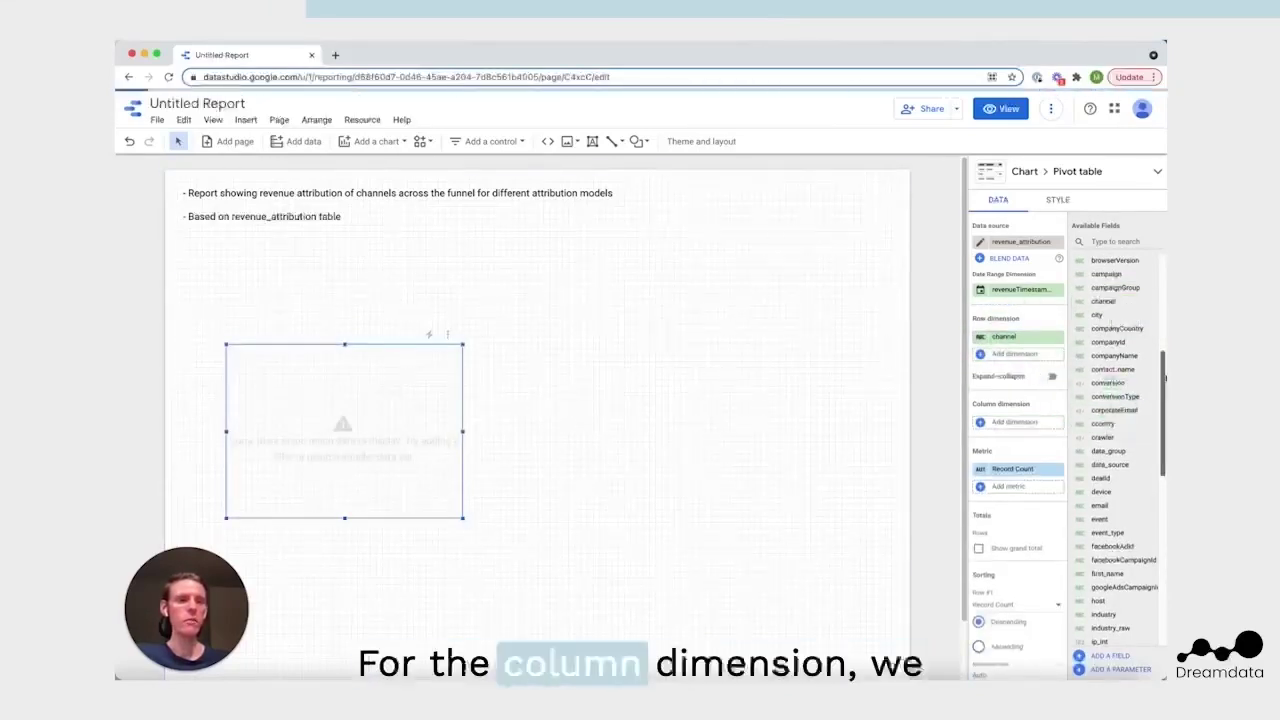
scroll(1164, 377, down, 5)
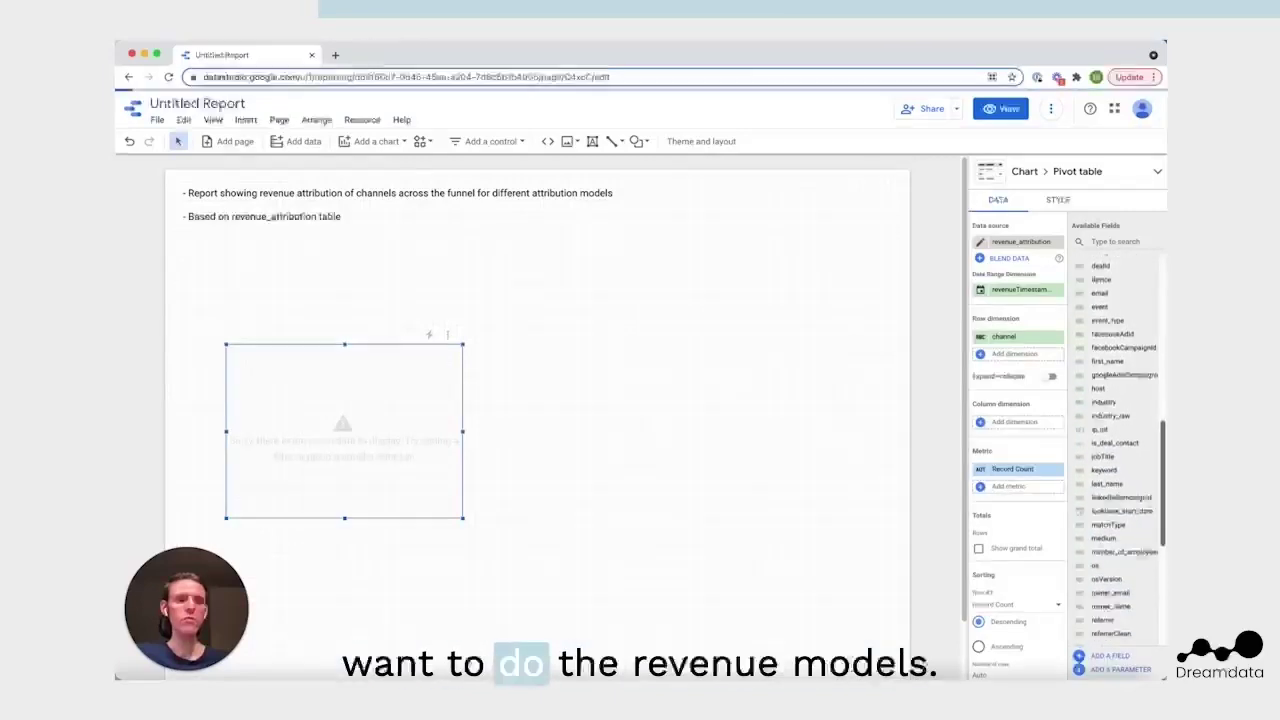
scroll(1143, 505, down, 4)
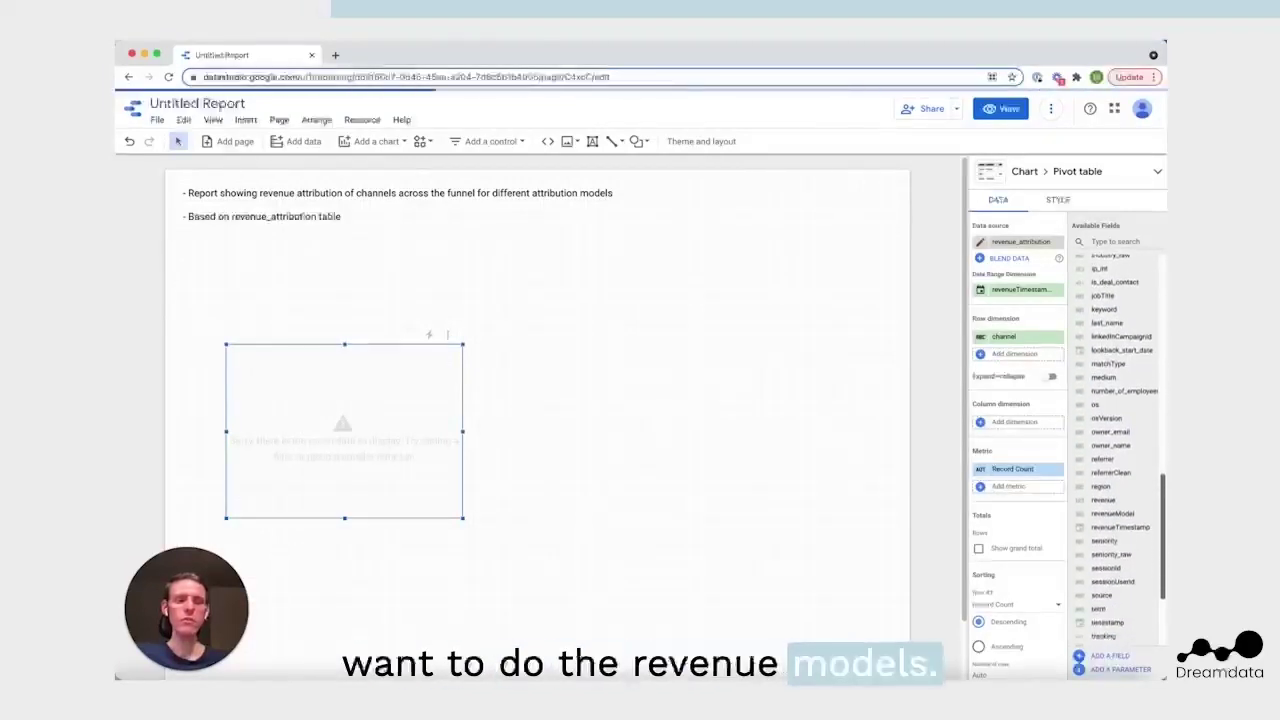
drag(1134, 514, 1045, 430)
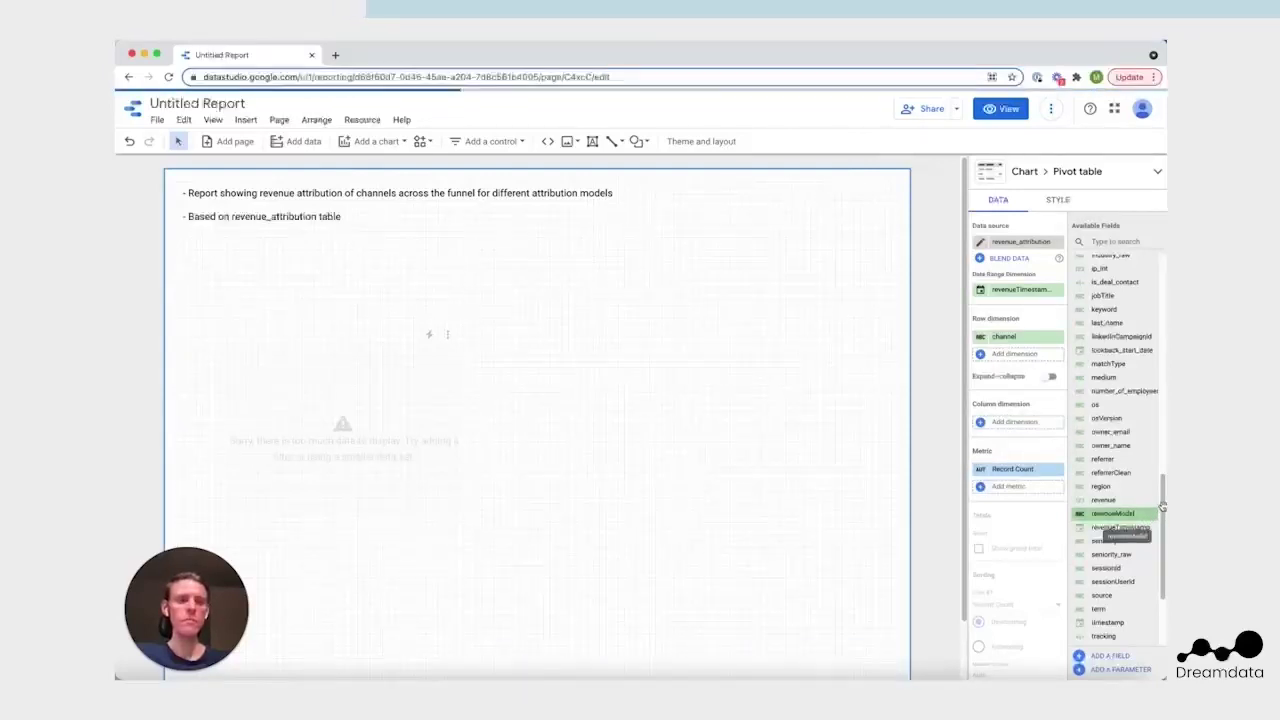
drag(1163, 507, 1163, 513)
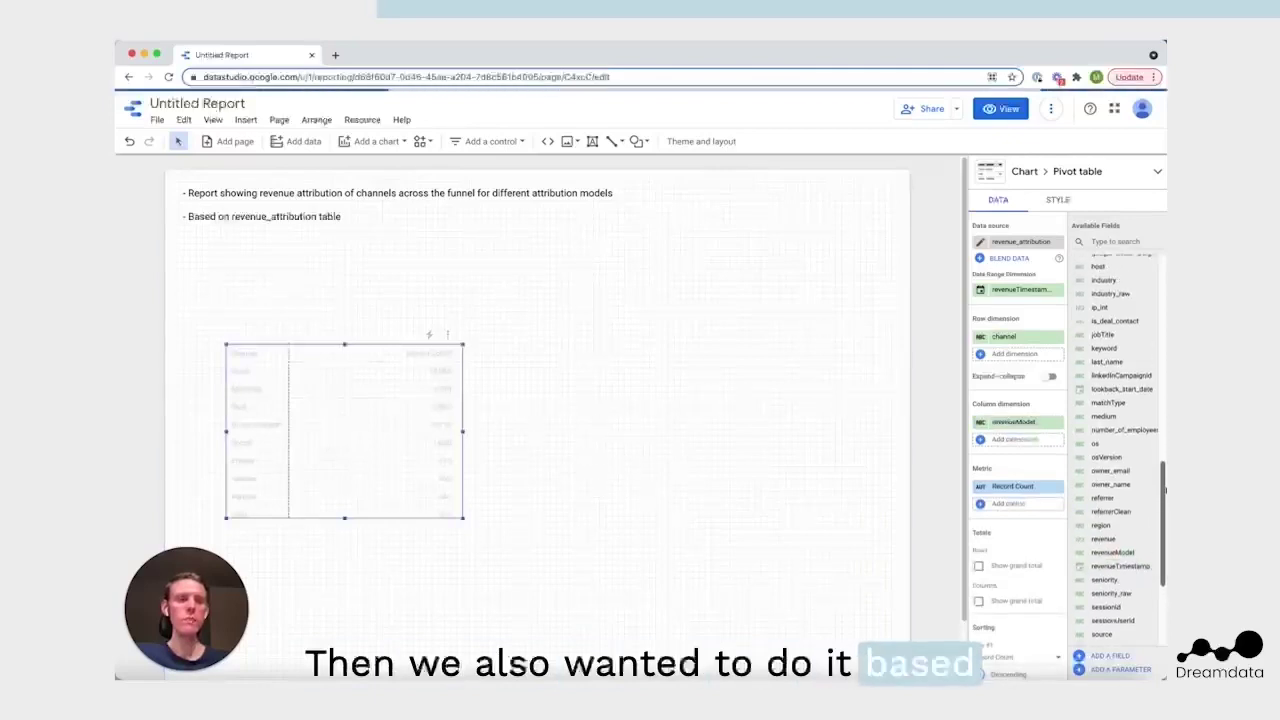
scroll(1150, 515, up, 6)
scroll(1120, 450, up, 6)
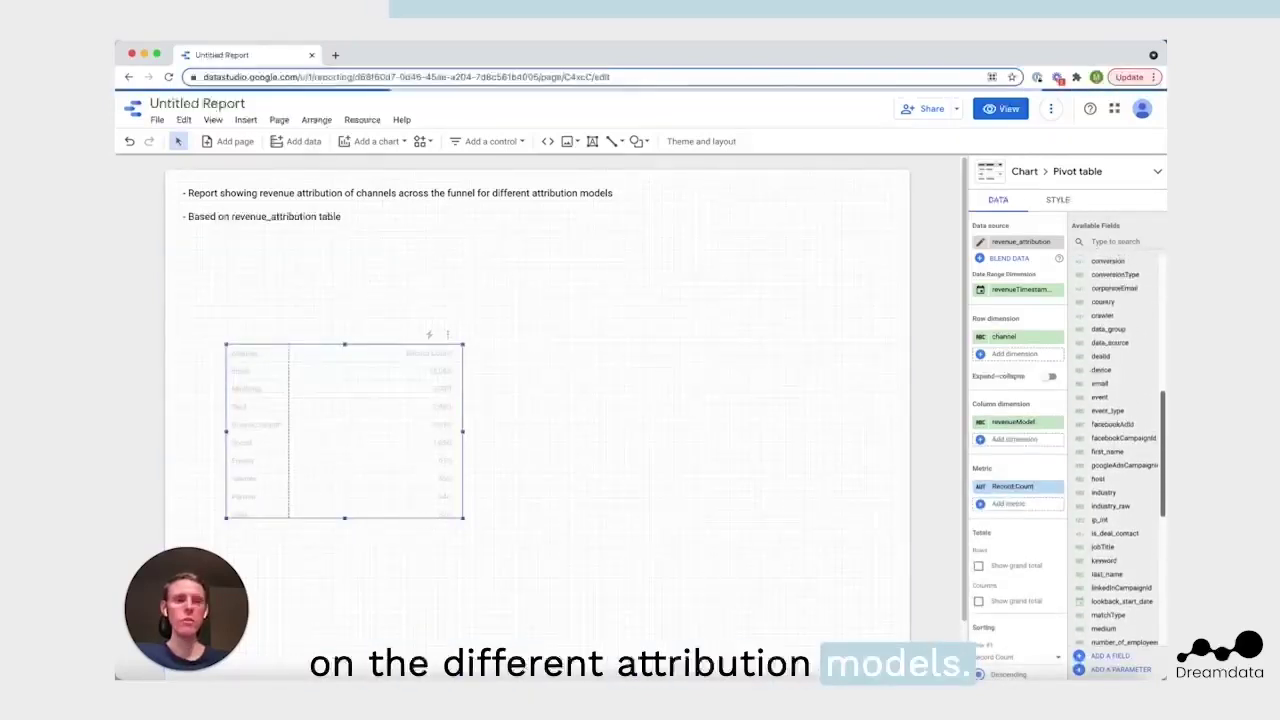
scroll(1115, 450, up, 1)
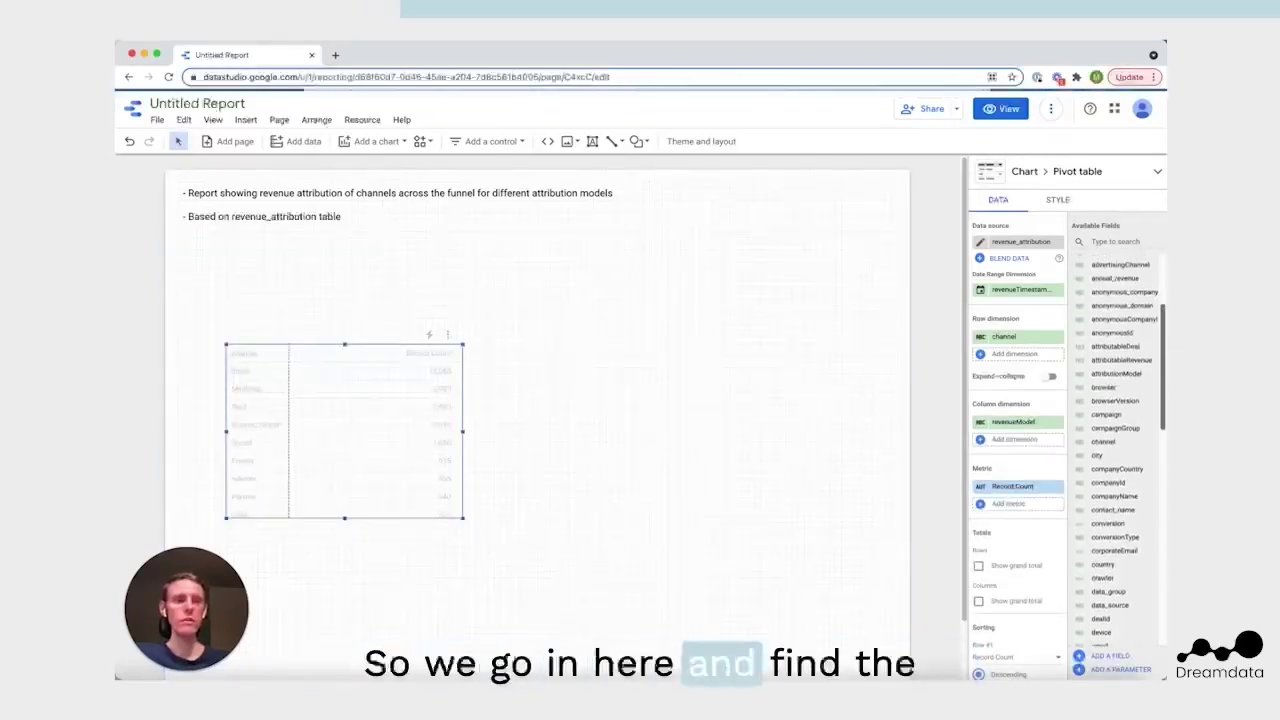
drag(1116, 373, 1035, 452)
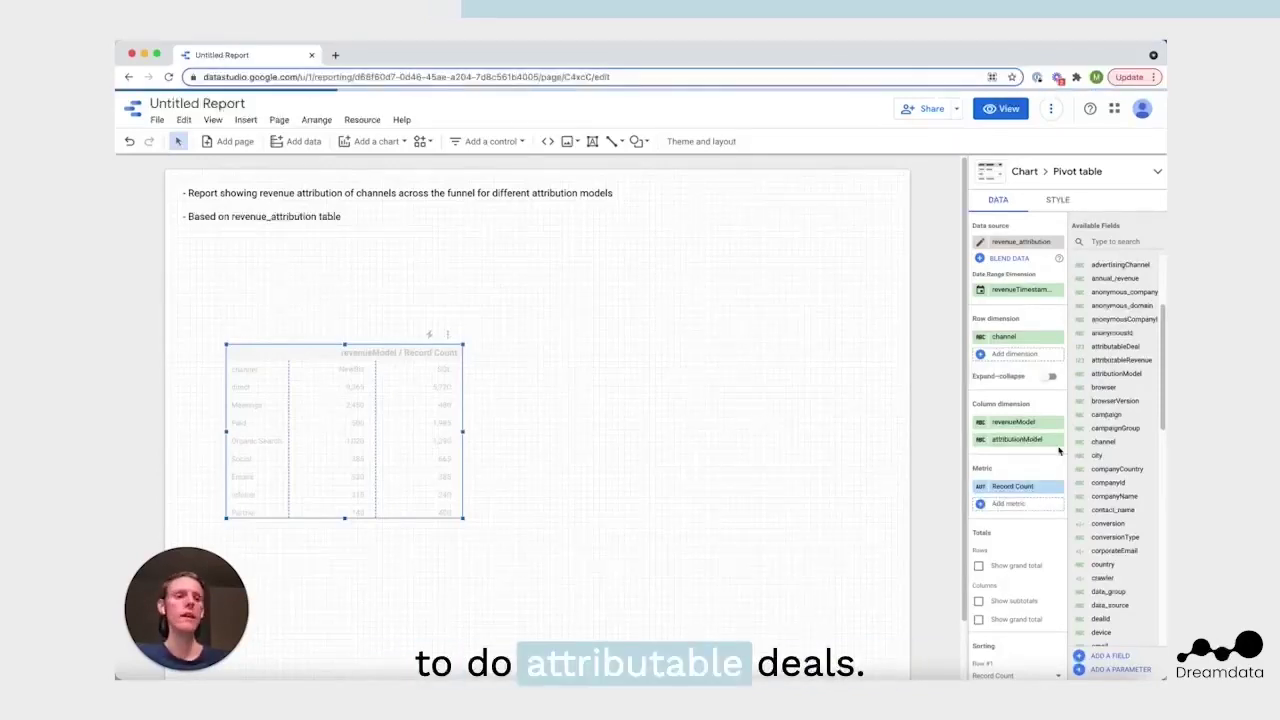
Swap the Record Count metric for attributableDeal.
drag(1115, 346, 1022, 505)
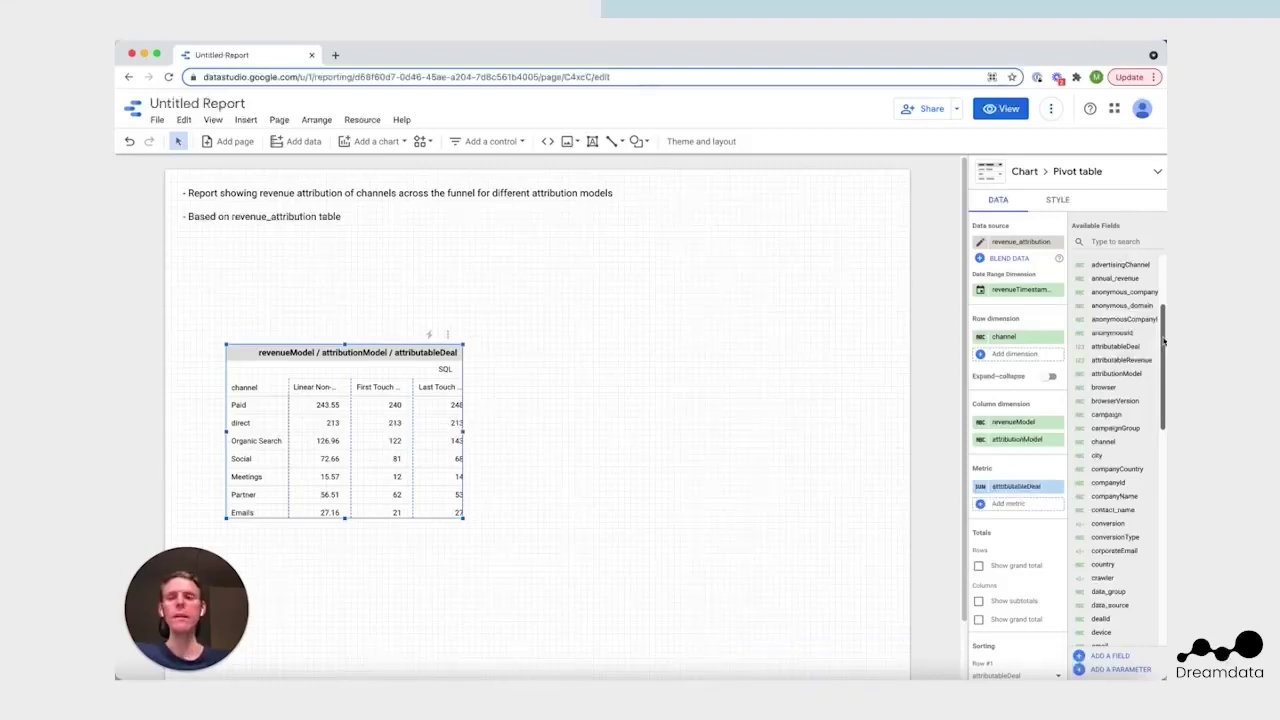
drag(1163, 342, 1163, 388)
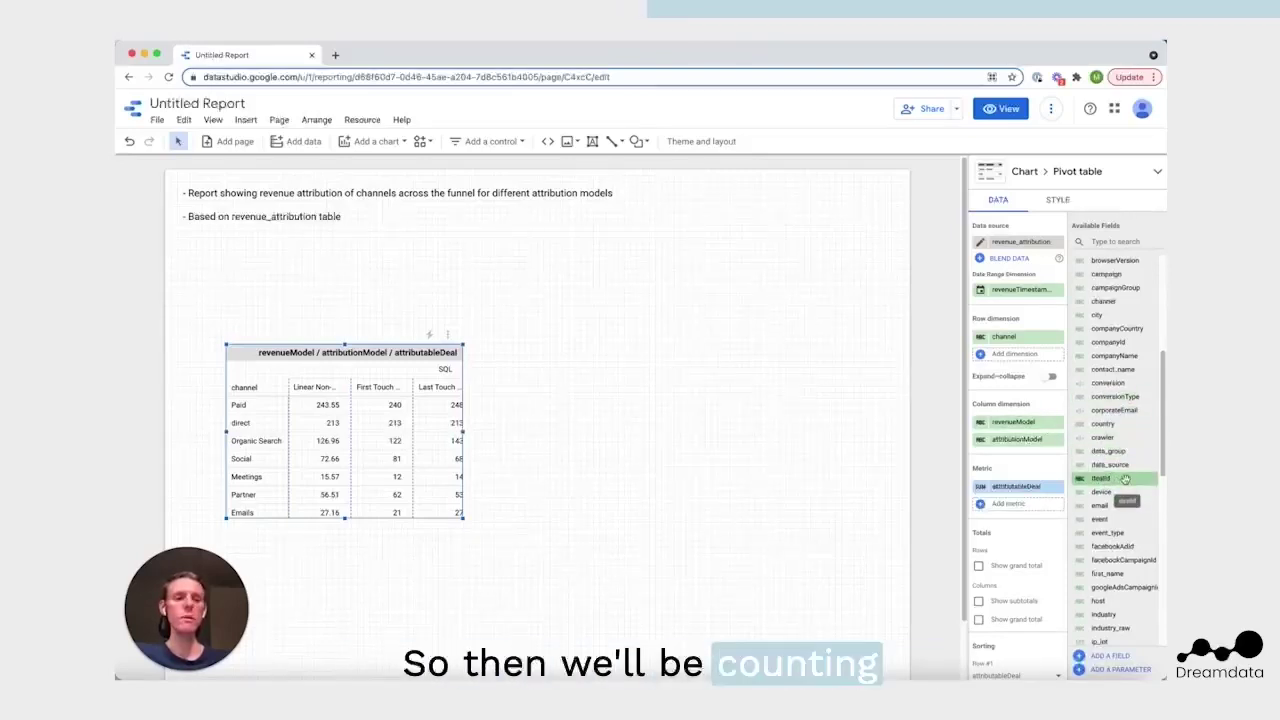
Add dealId as a second metric, then enlarge the pivot table and shift it slightly left.
drag(1075, 484, 1030, 505)
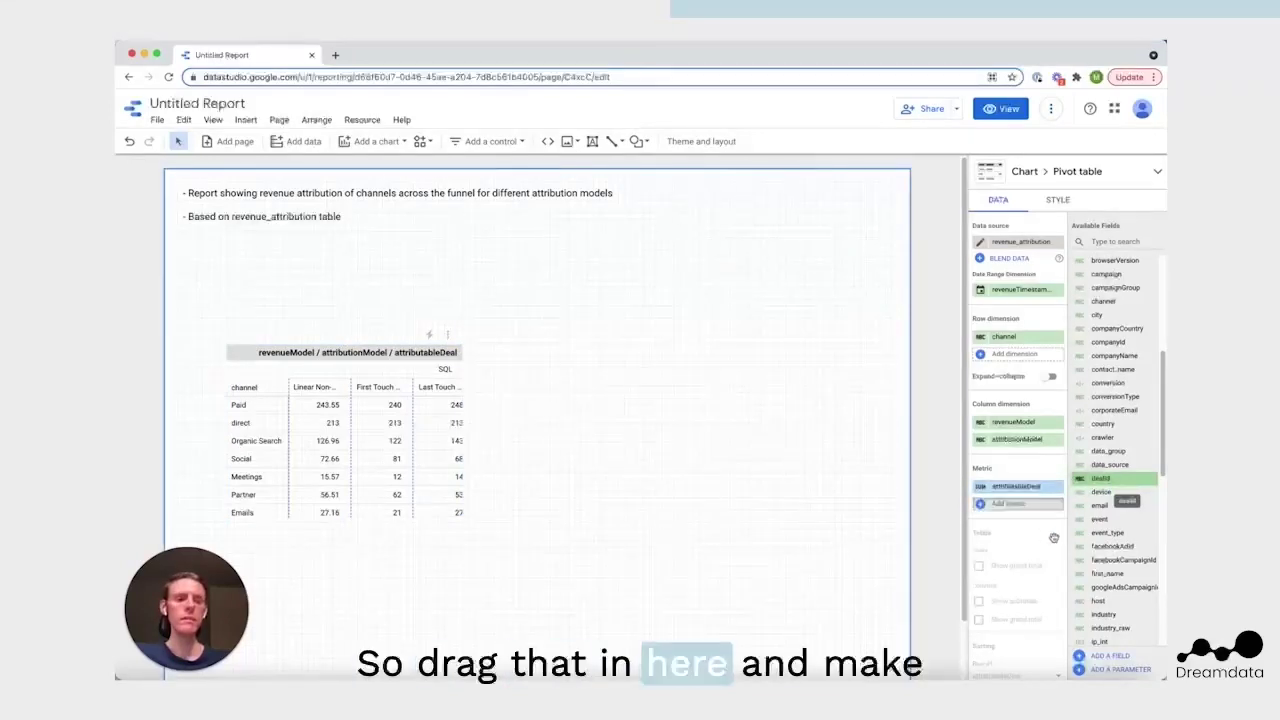
click(1000, 504)
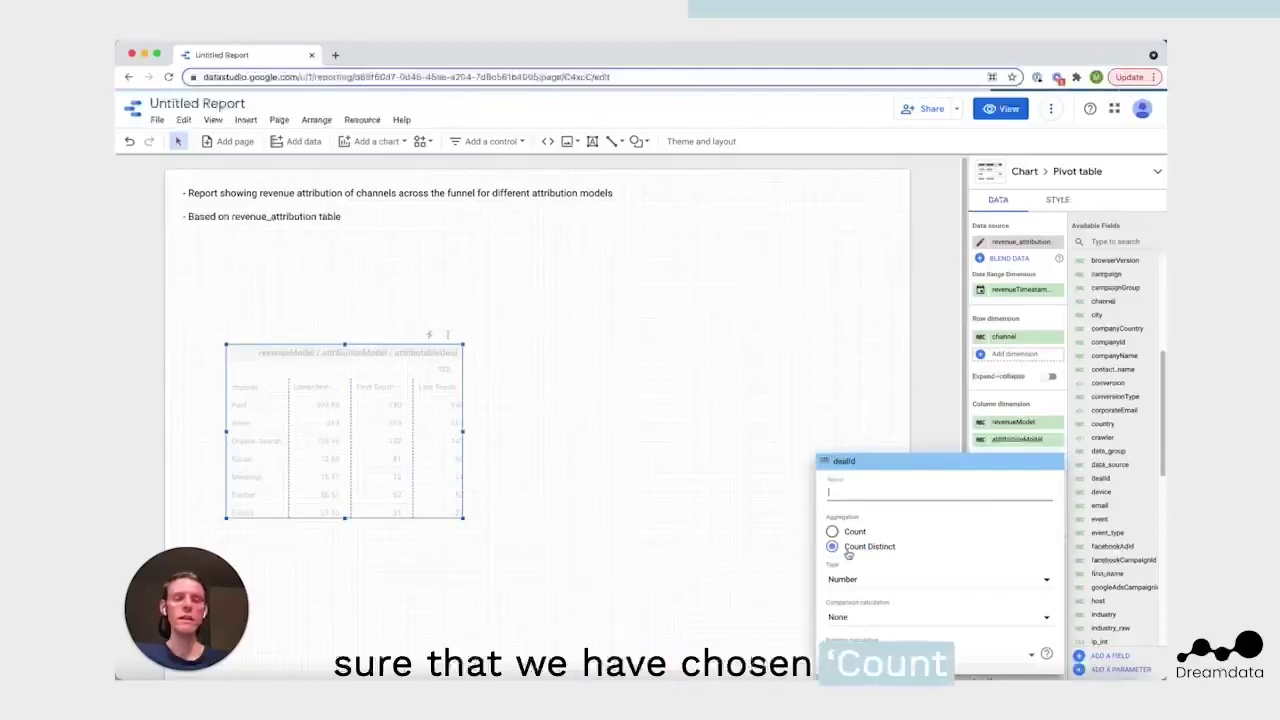
click(665, 457)
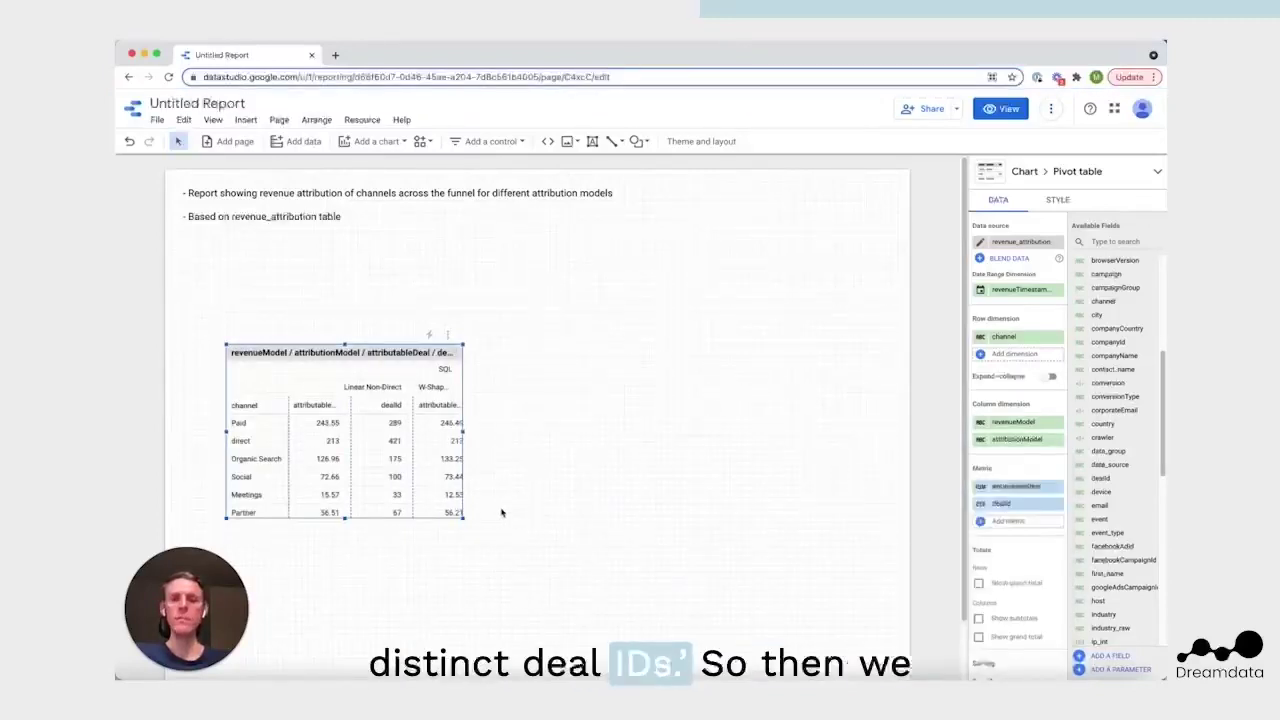
drag(462, 519, 892, 581)
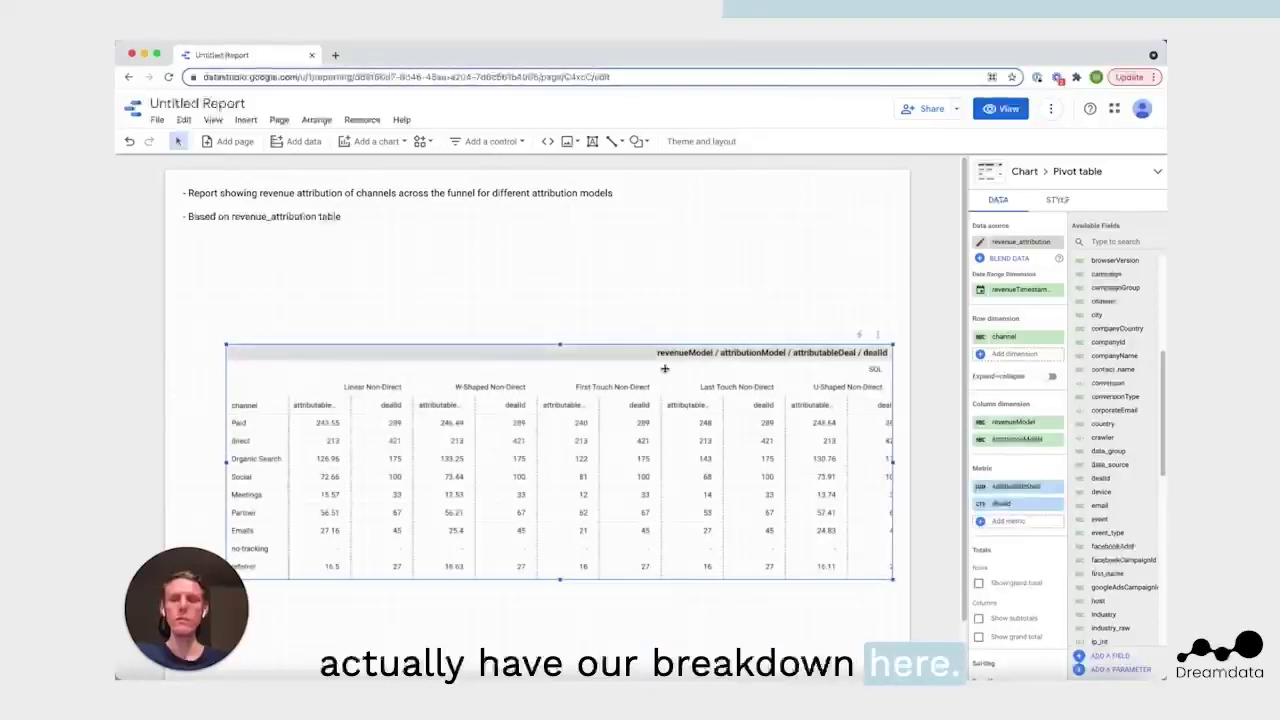
drag(651, 352, 620, 352)
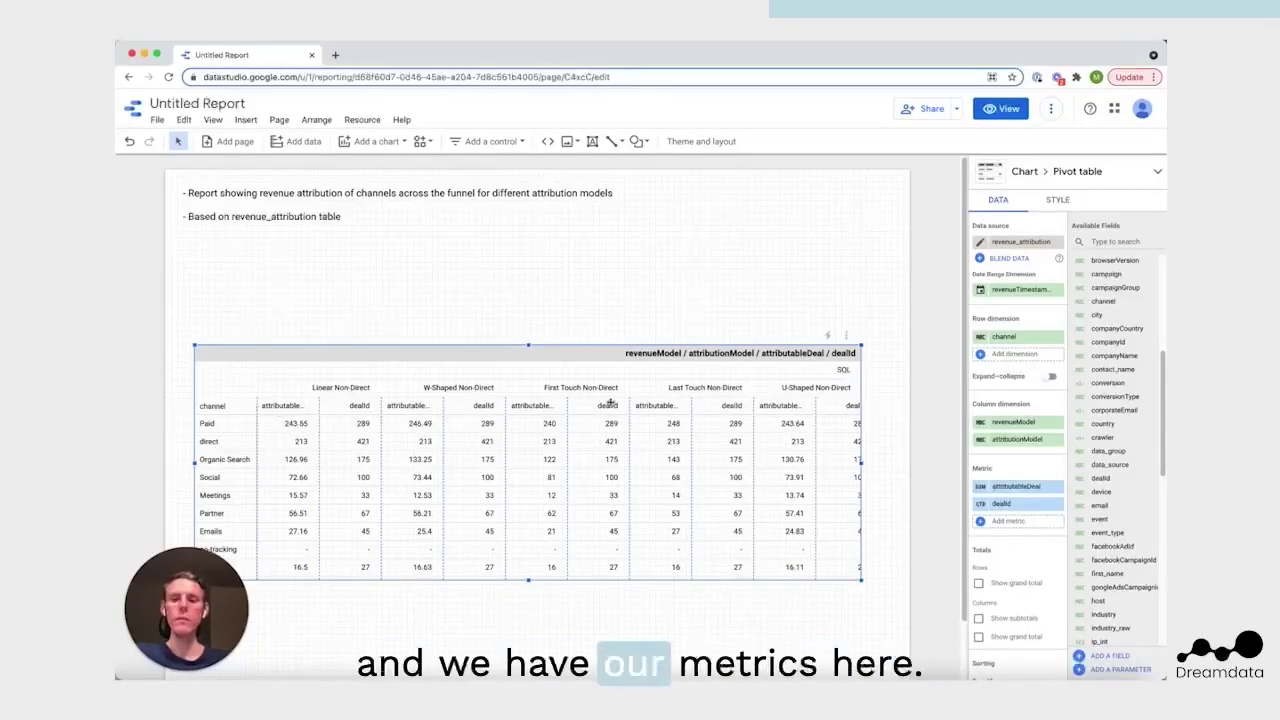
Place a date range control at the page's top right, next to the description text.
click(760, 269)
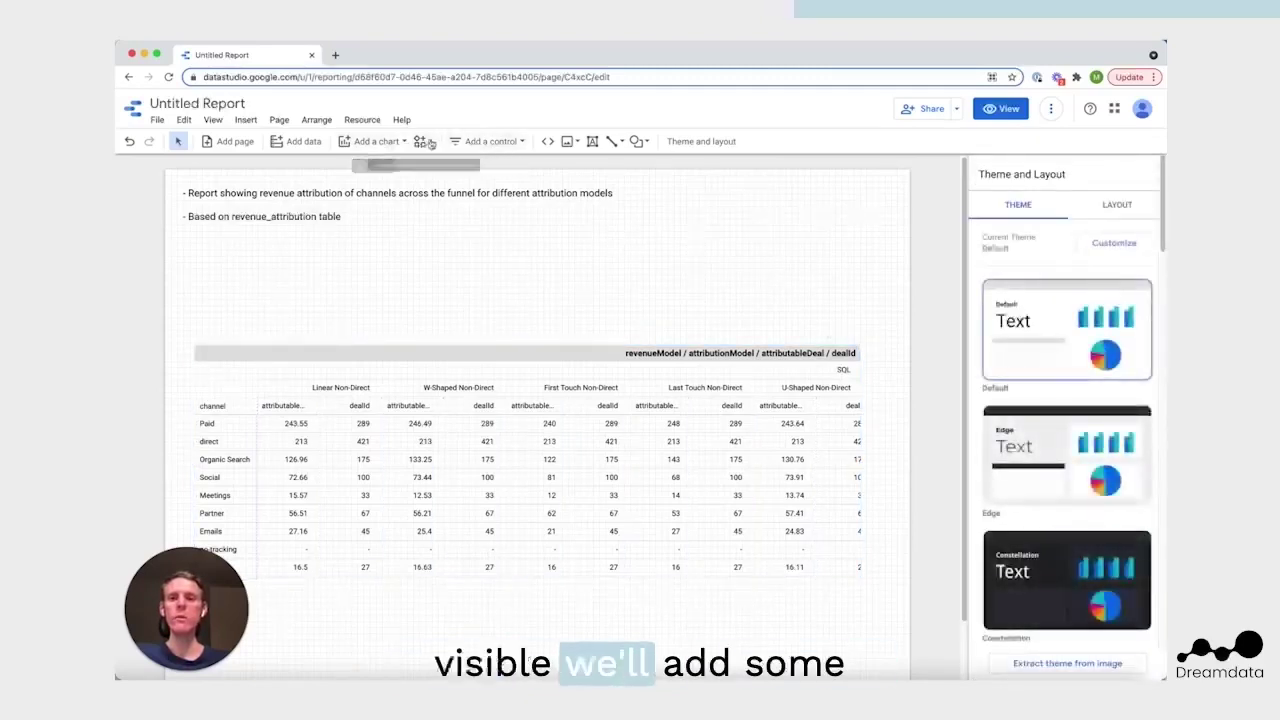
click(467, 144)
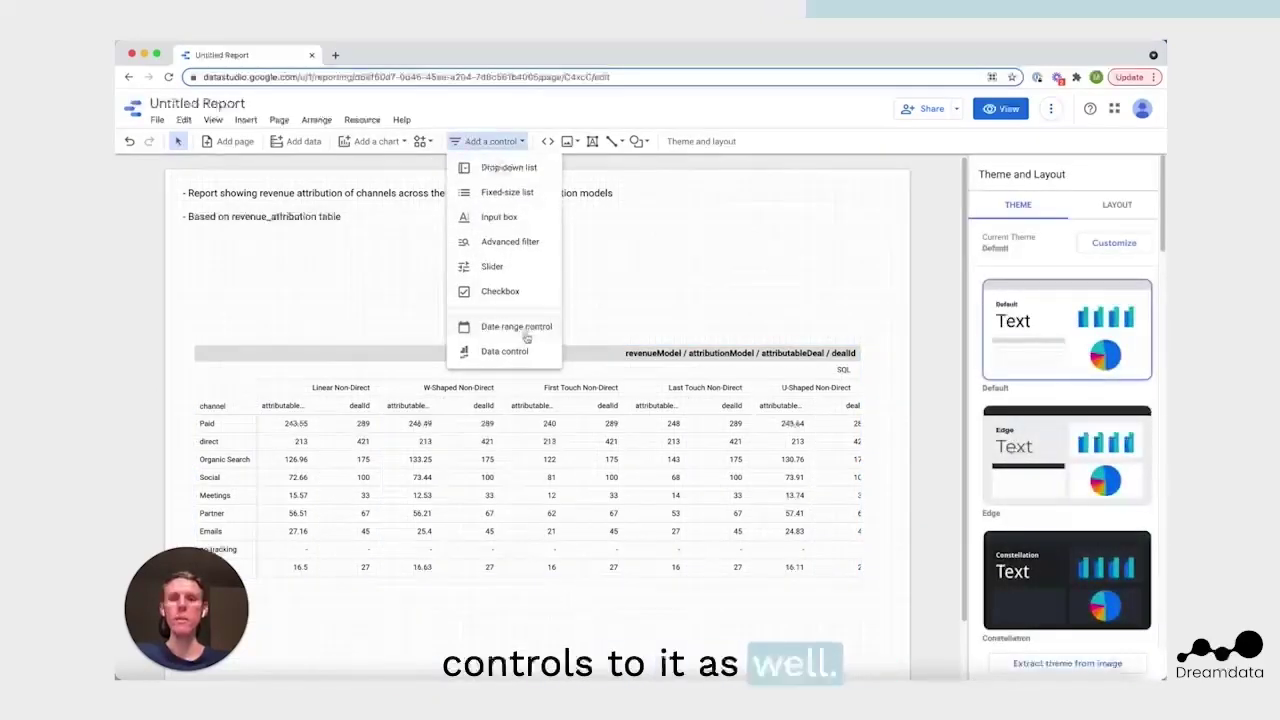
click(526, 337)
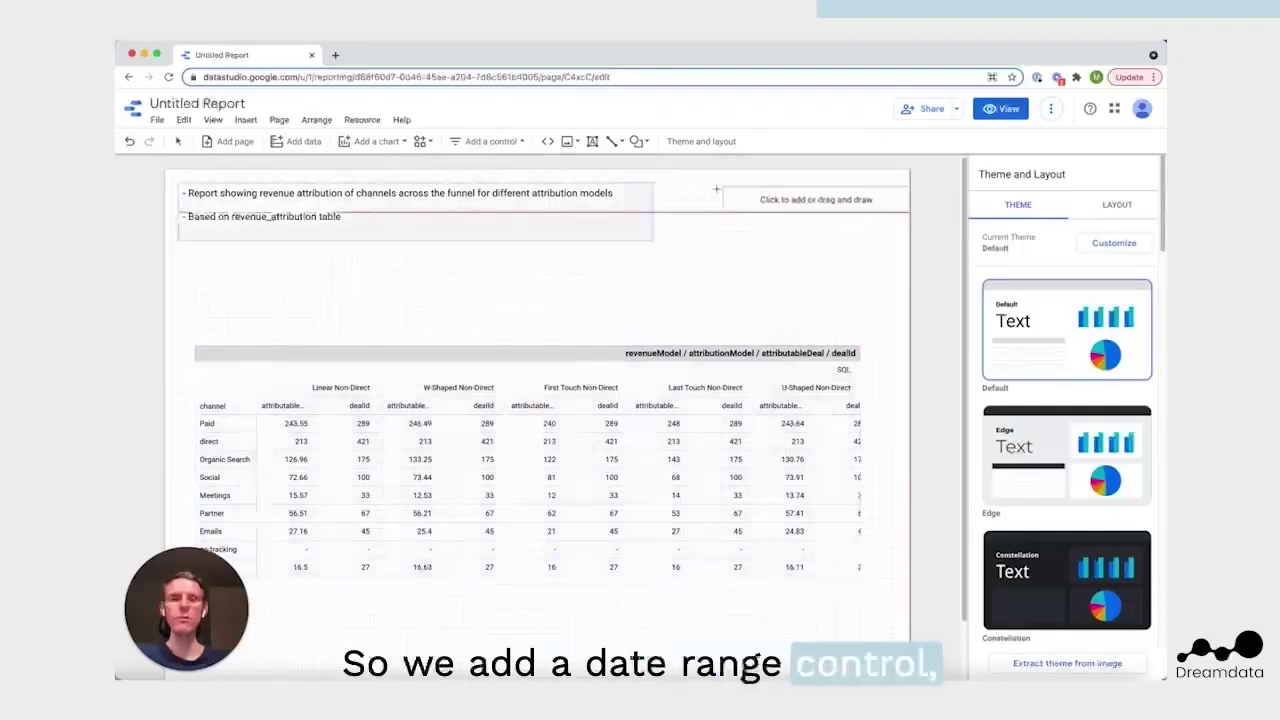
click(683, 186)
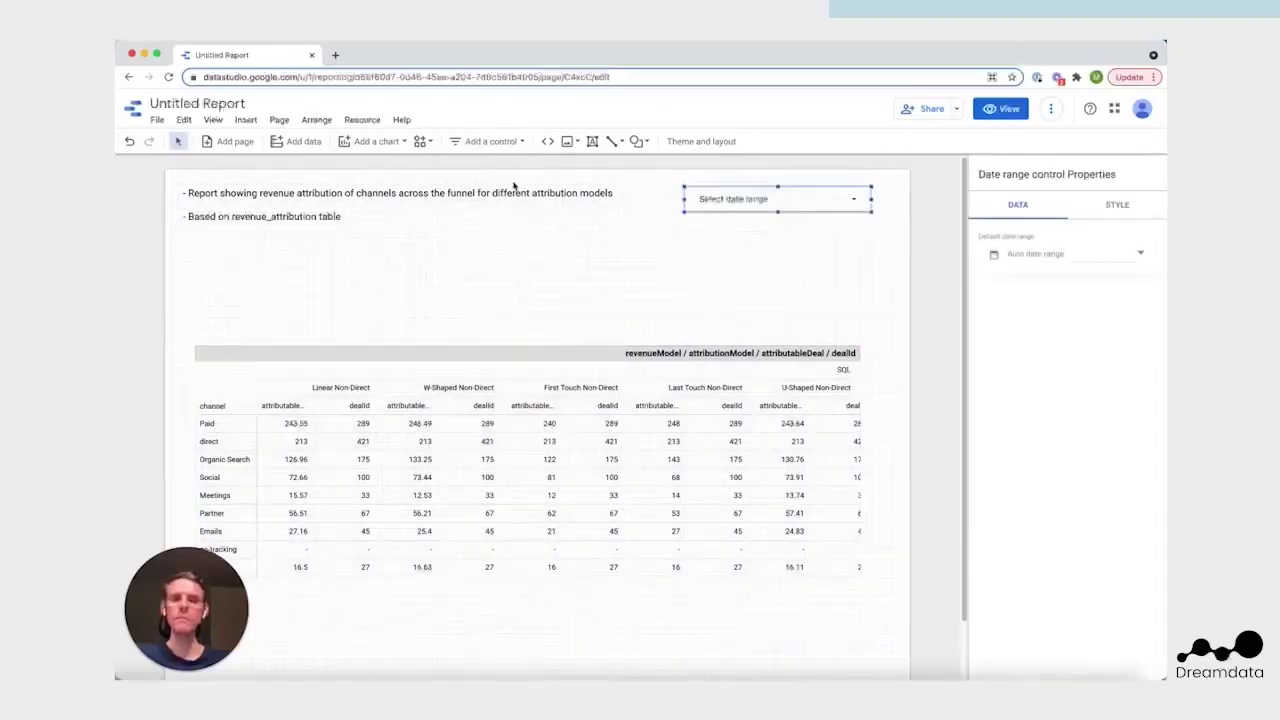
Place a drop-down list control beneath the date range control.
click(488, 141)
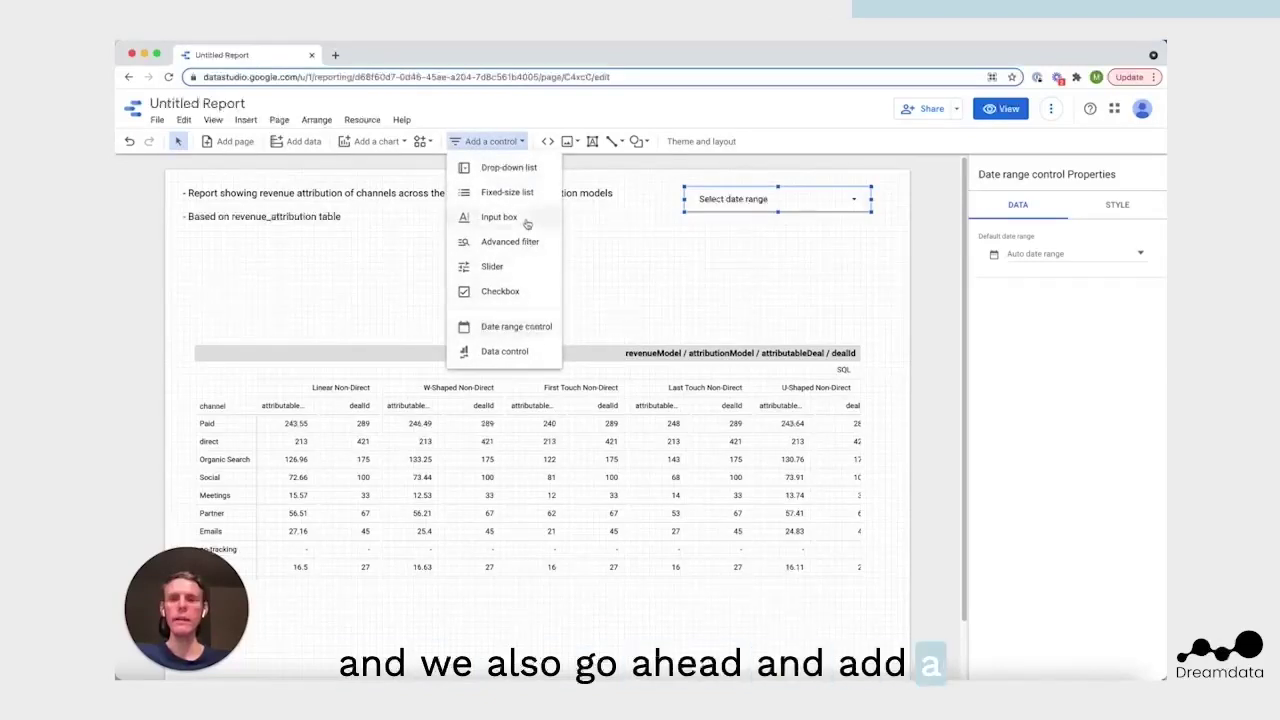
click(500, 167)
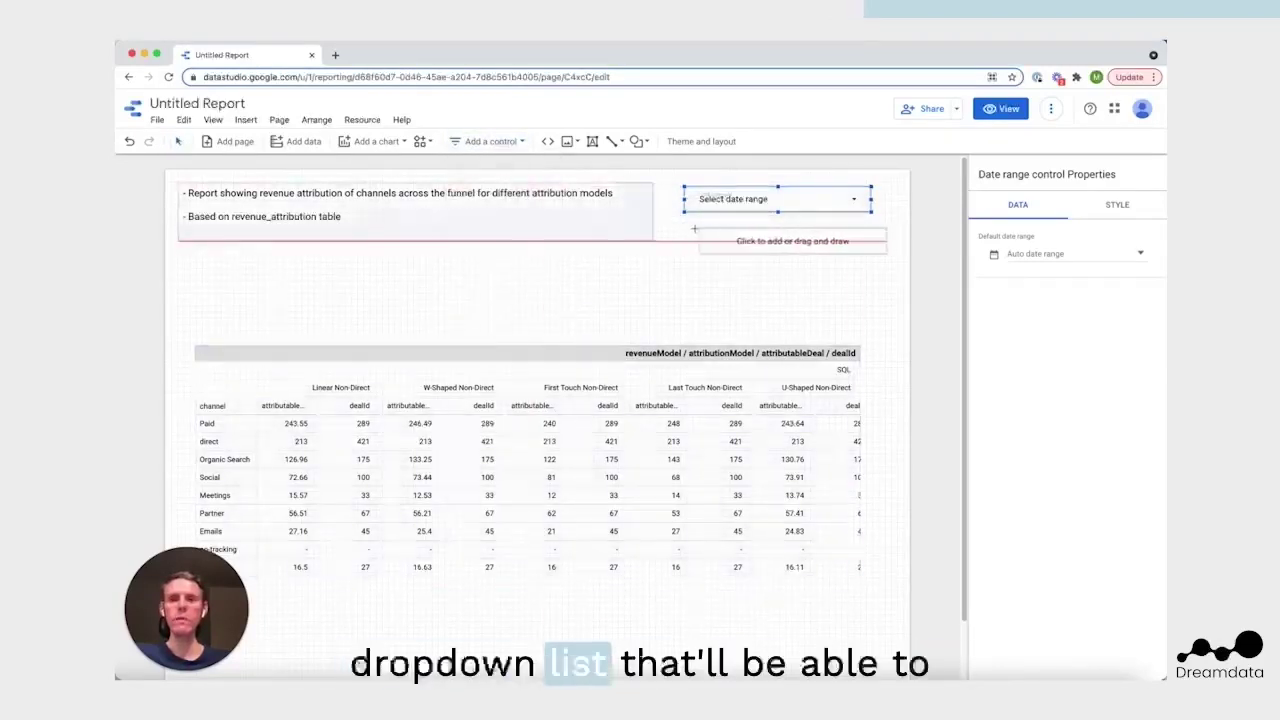
click(686, 228)
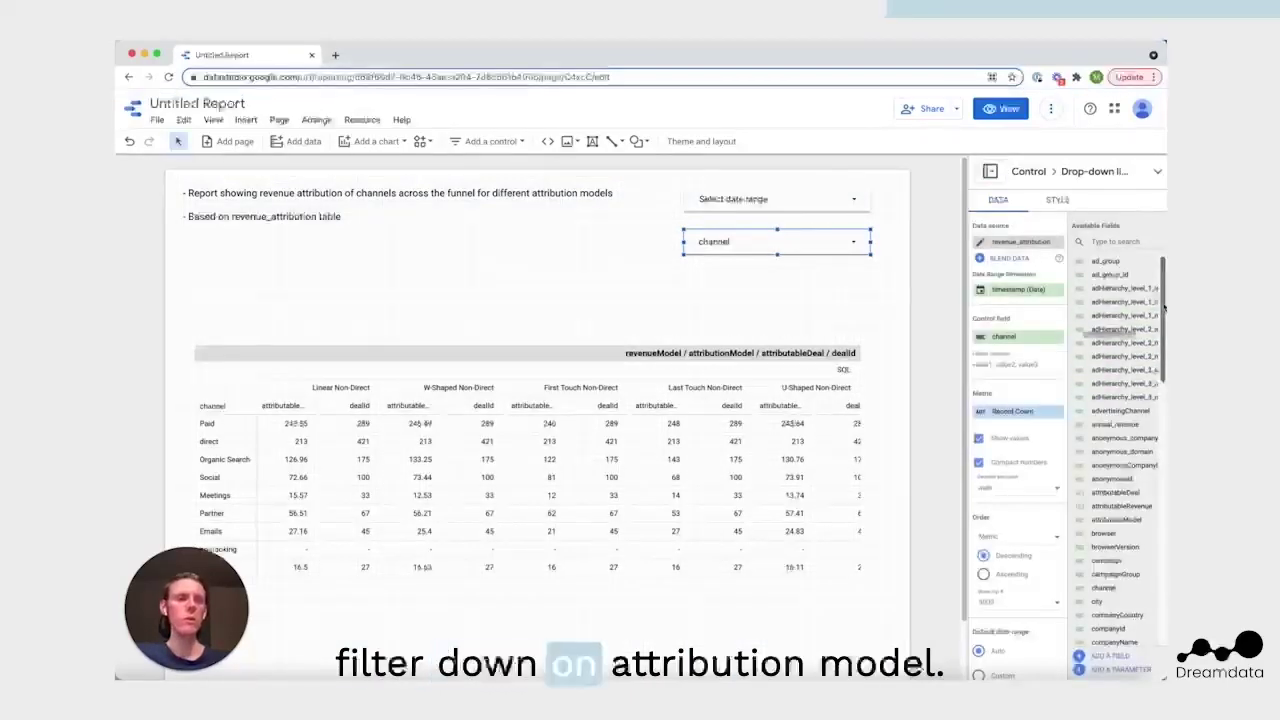
Set the drop-down's field to attributionModel with no metric, and move the pivot table up.
drag(1163, 306, 1165, 333)
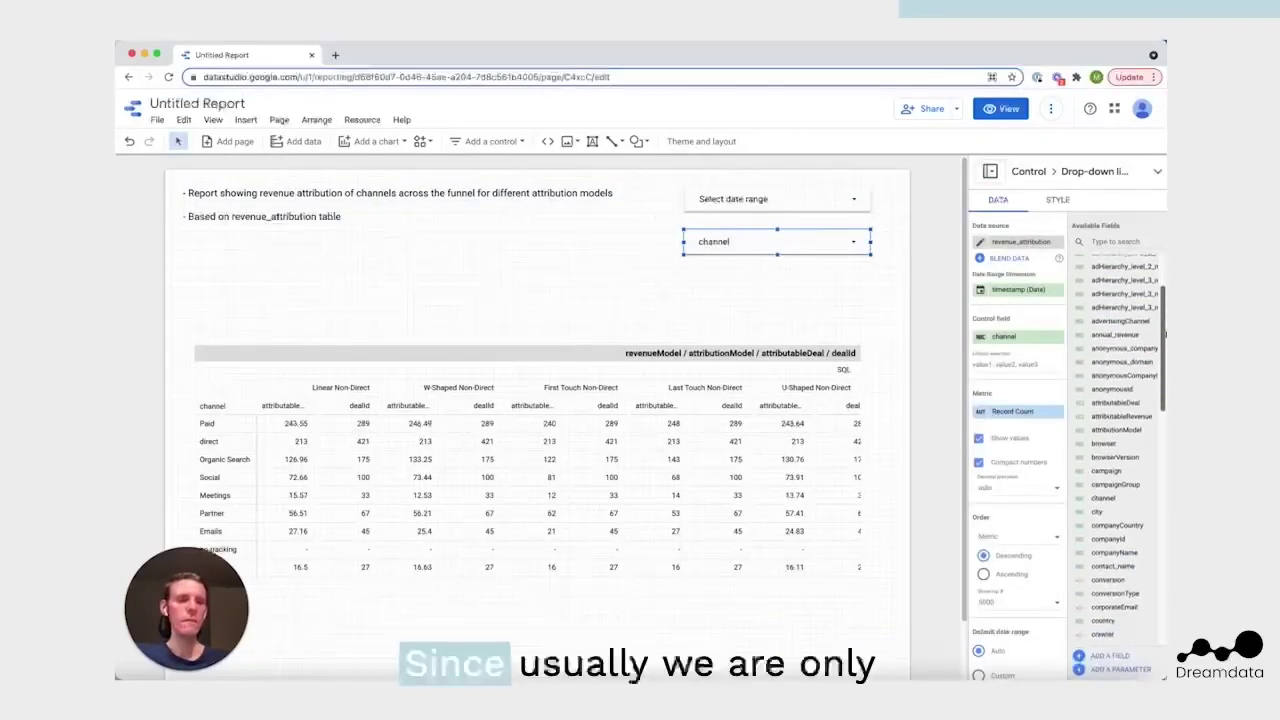
drag(1115, 430, 1030, 340)
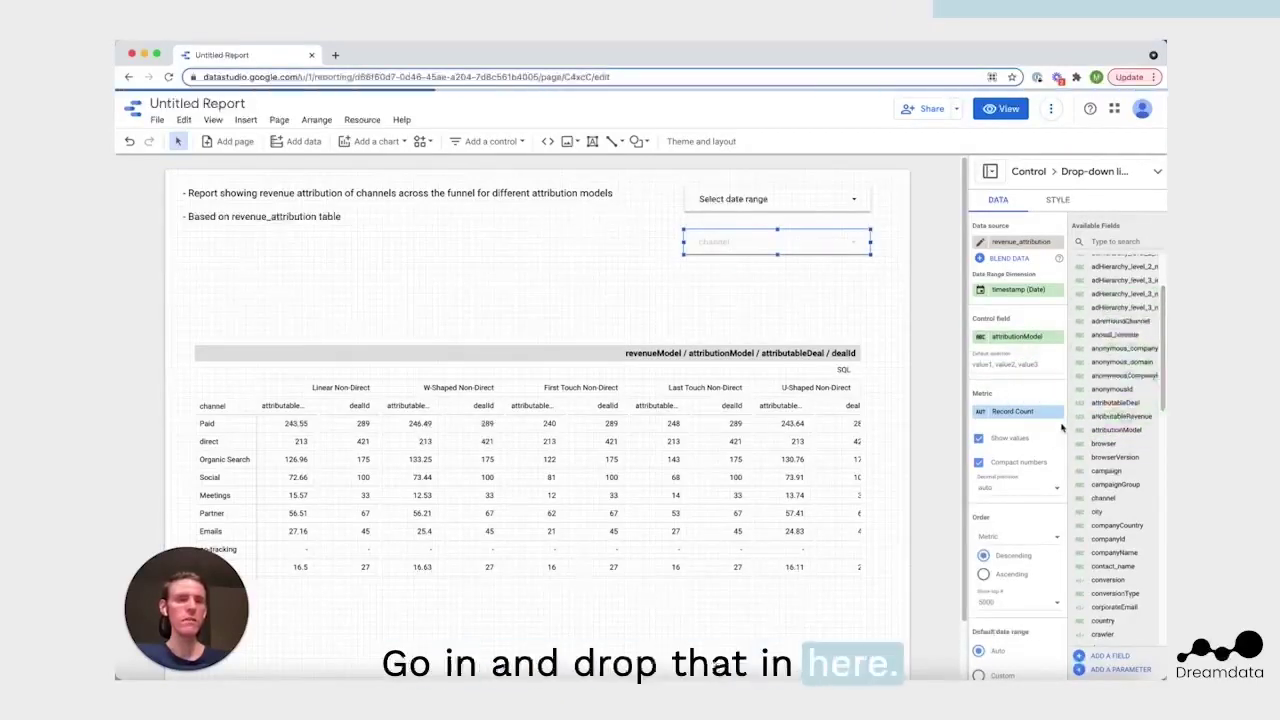
click(1058, 411)
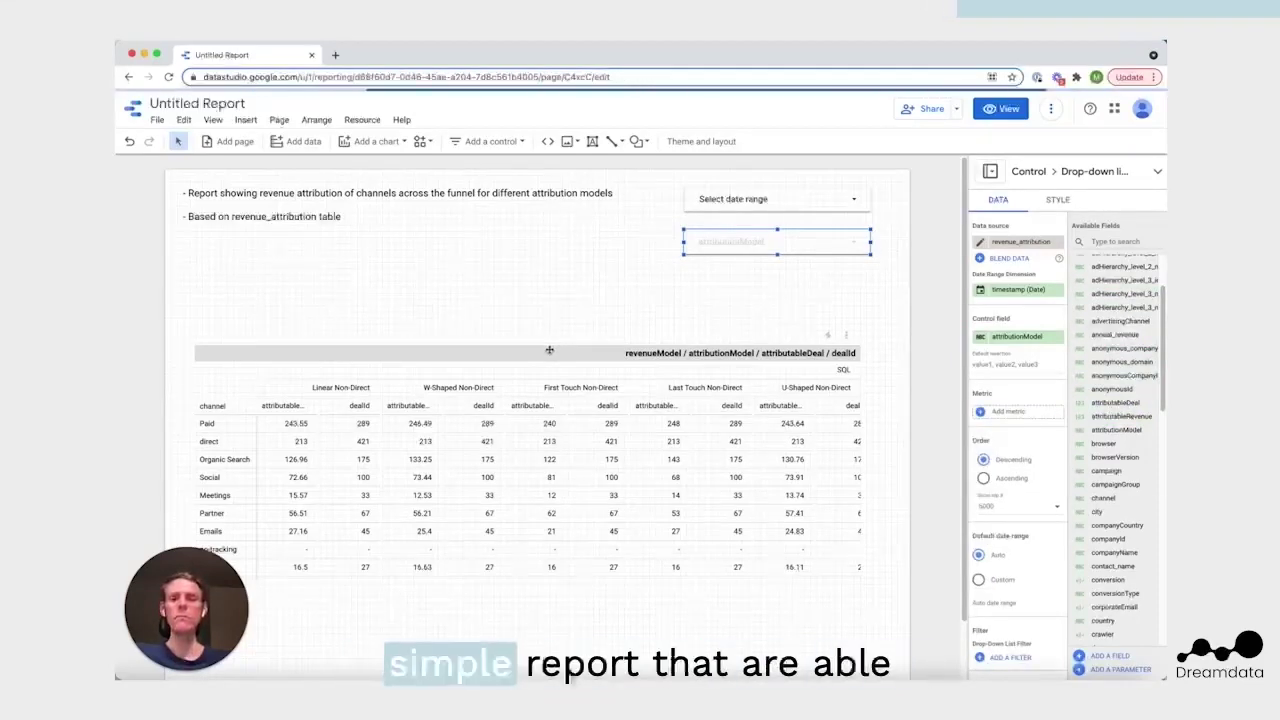
drag(549, 350, 556, 297)
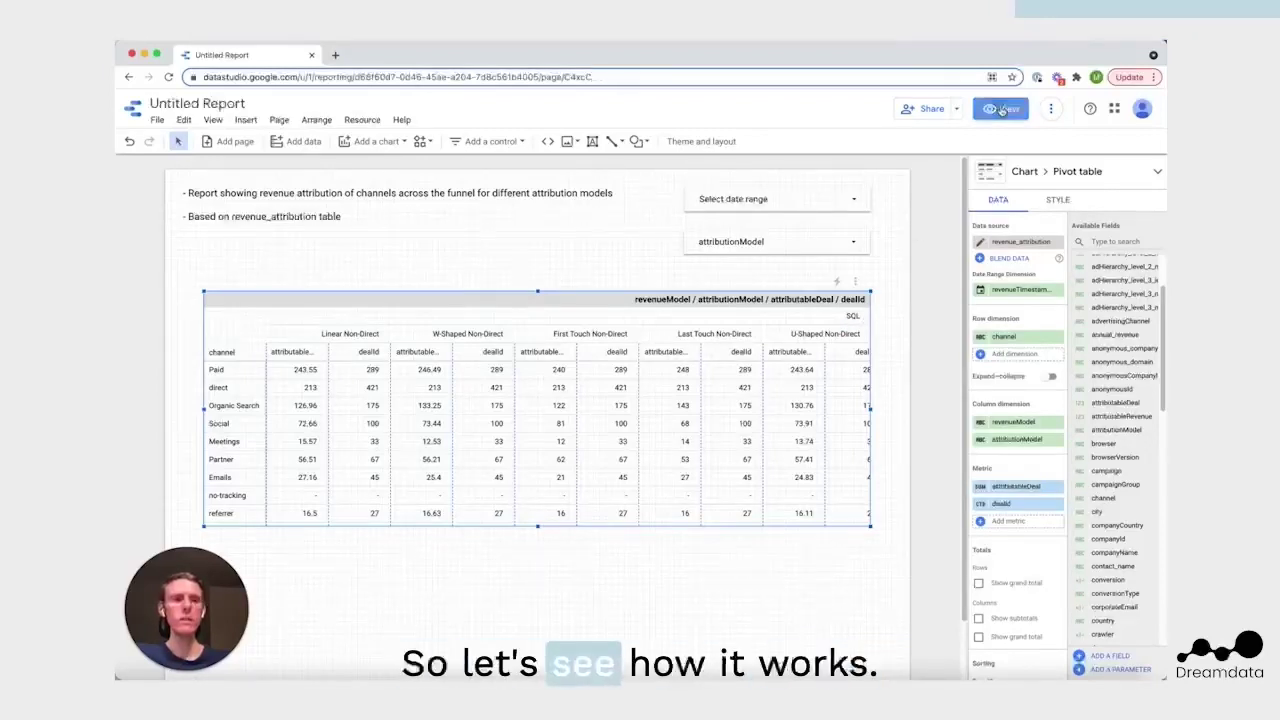
In view mode, apply the This year to date range (Jan 1 – Oct 13, 2021).
click(1001, 110)
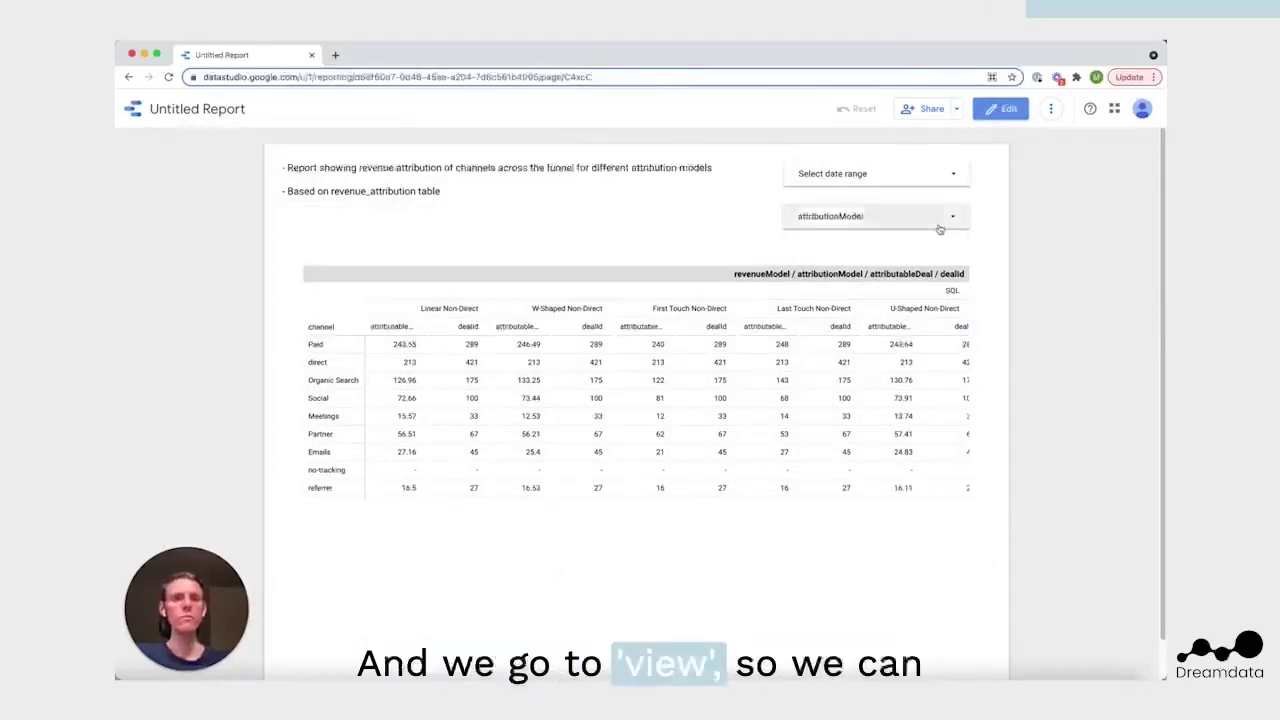
click(925, 175)
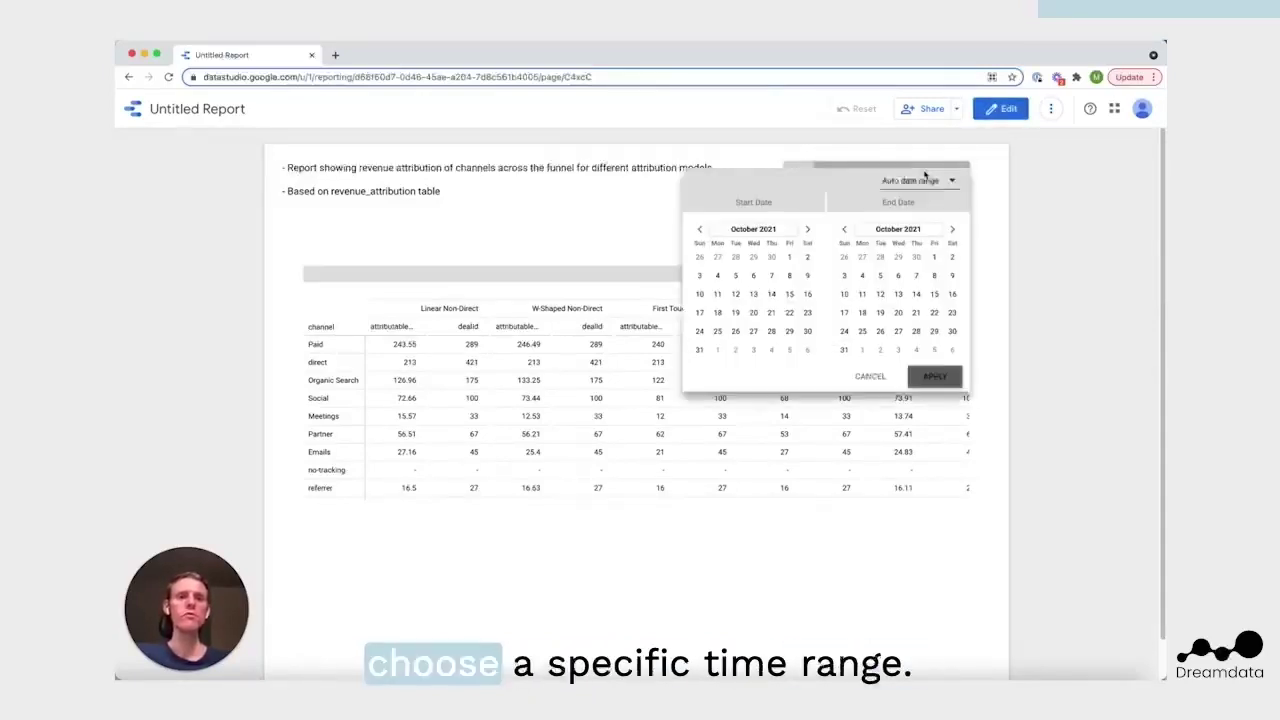
click(955, 180)
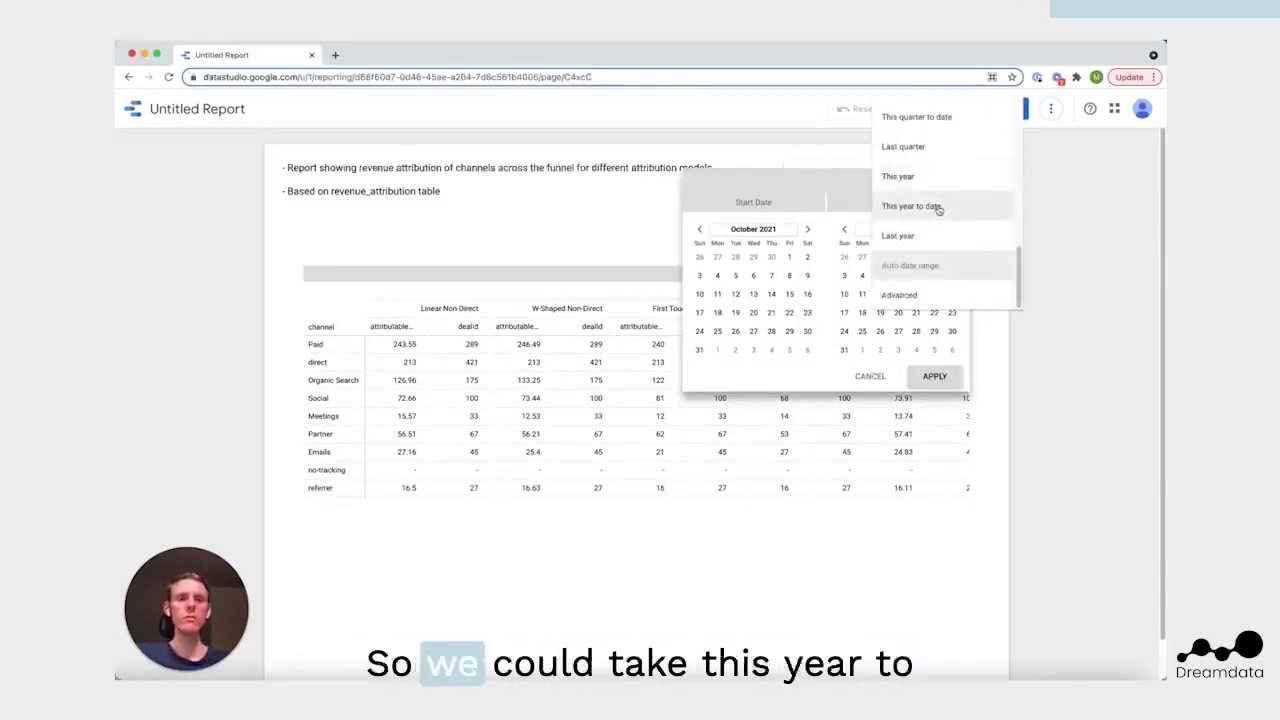
click(940, 206)
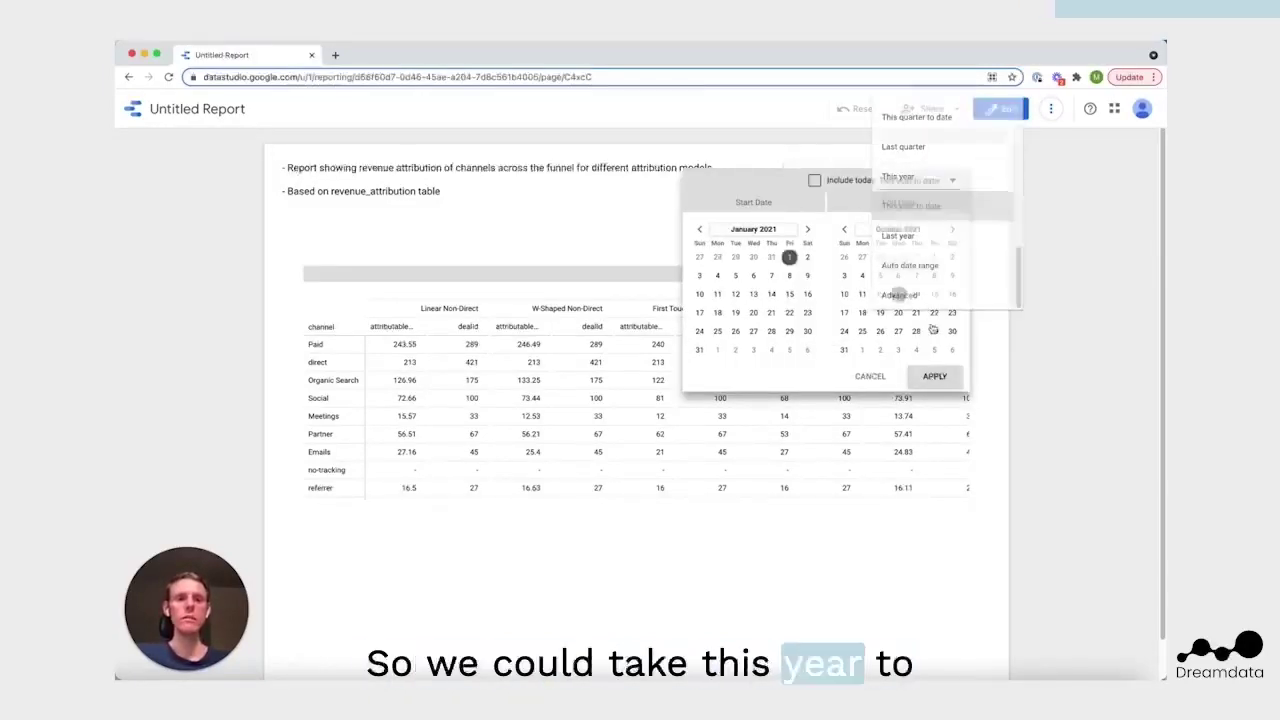
click(935, 376)
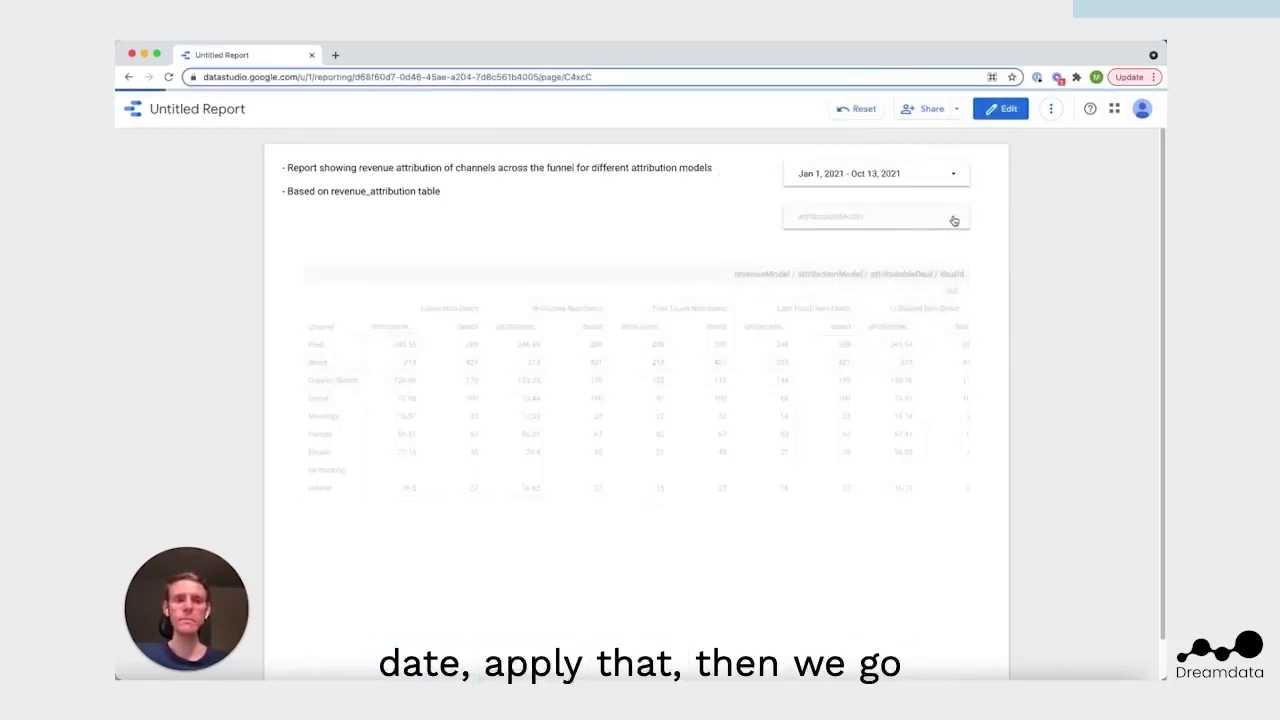
Limit the attributionModel drop-down to W-Shaped Non-Direct only.
click(954, 220)
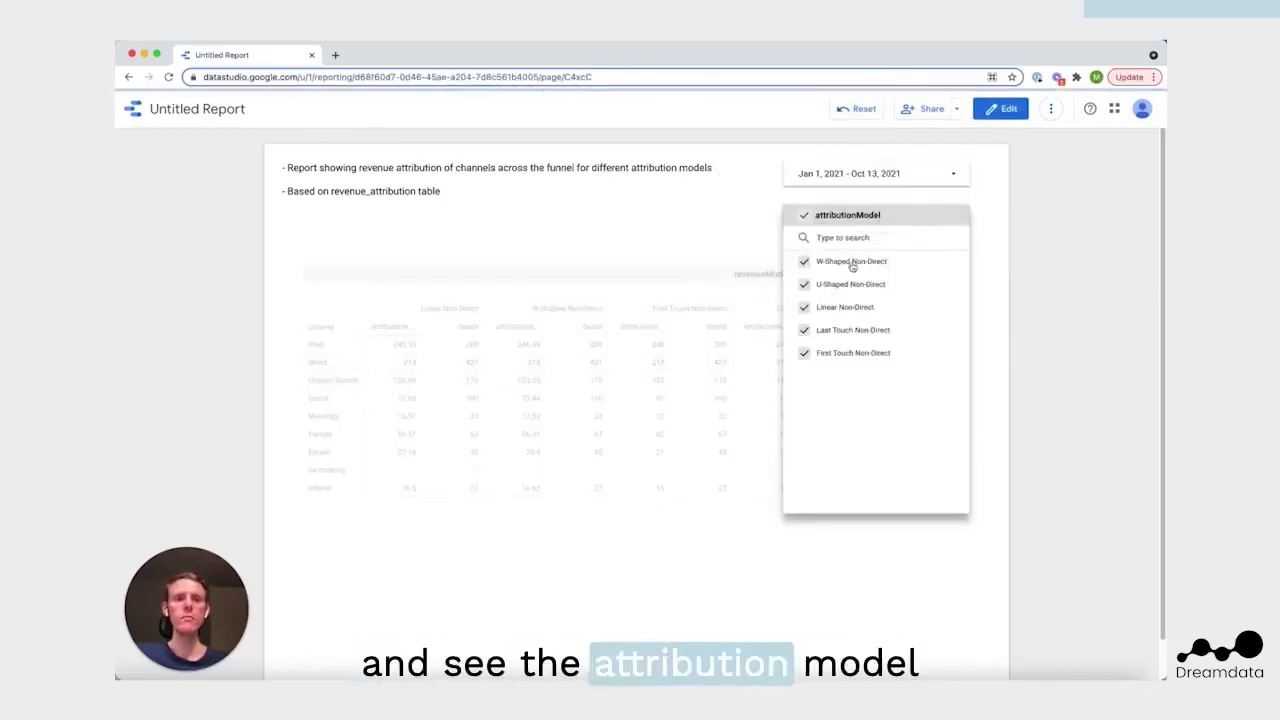
mouse_move(923, 264)
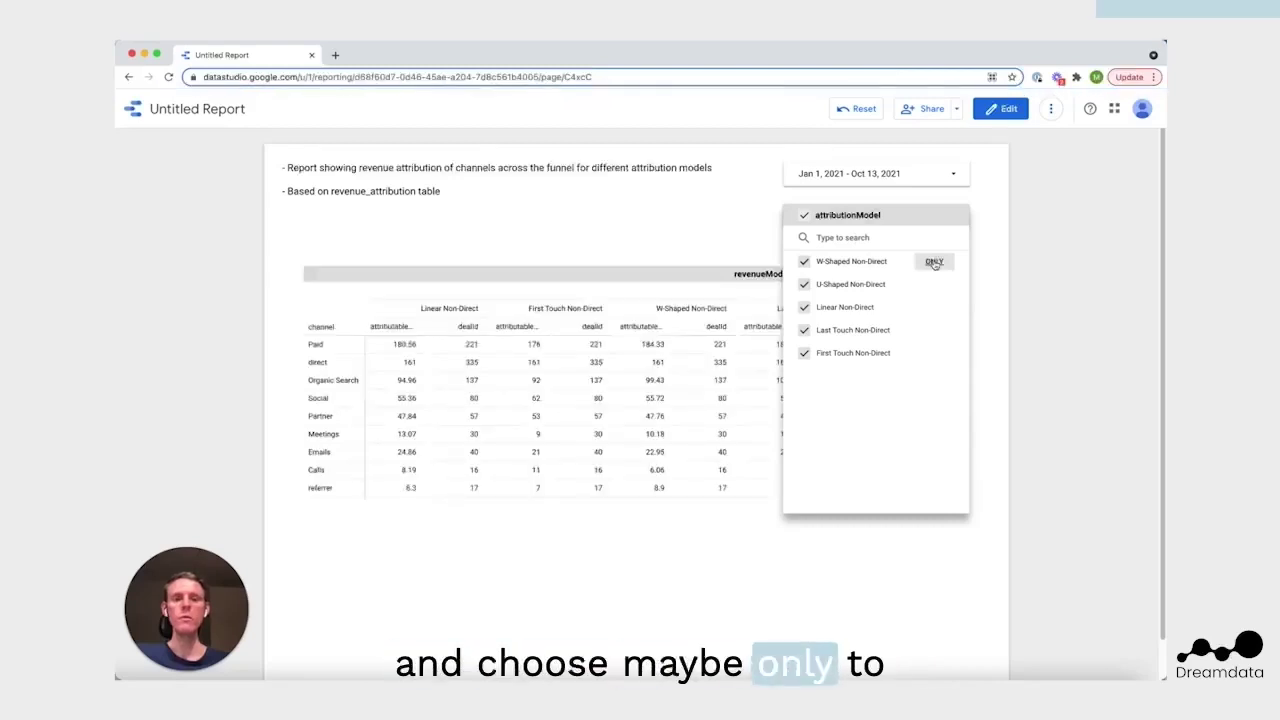
click(934, 262)
click(704, 224)
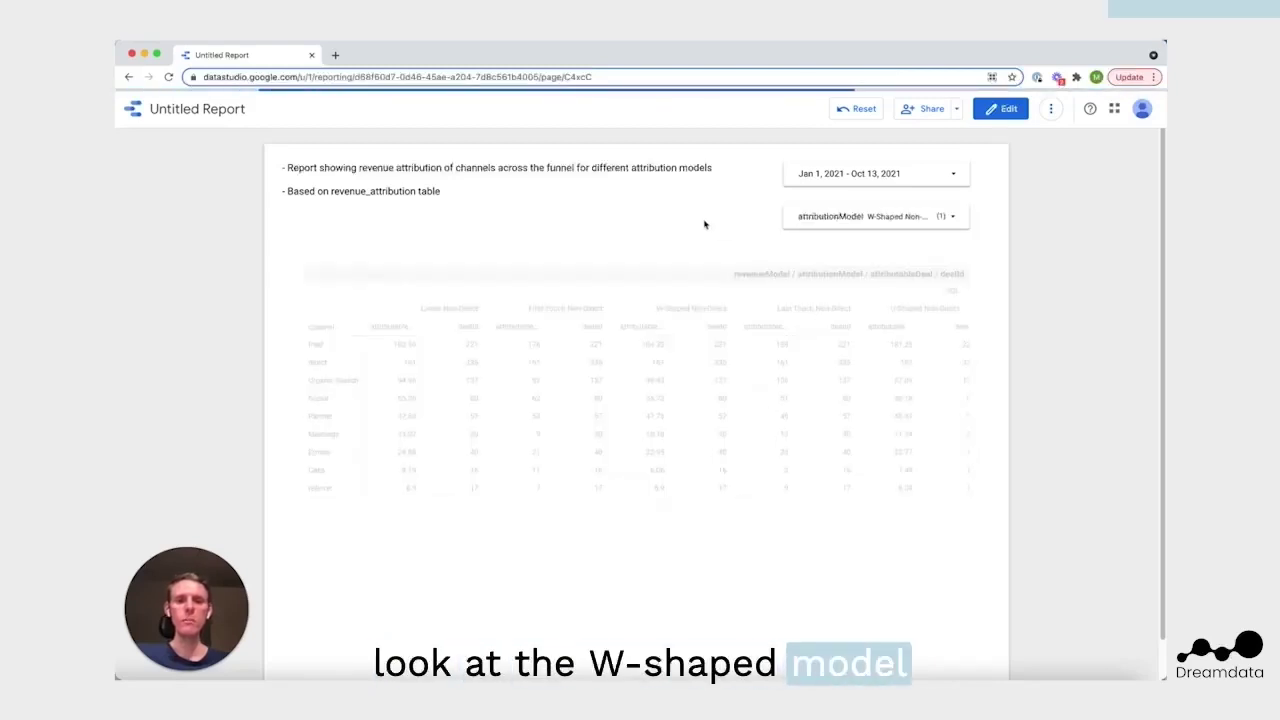